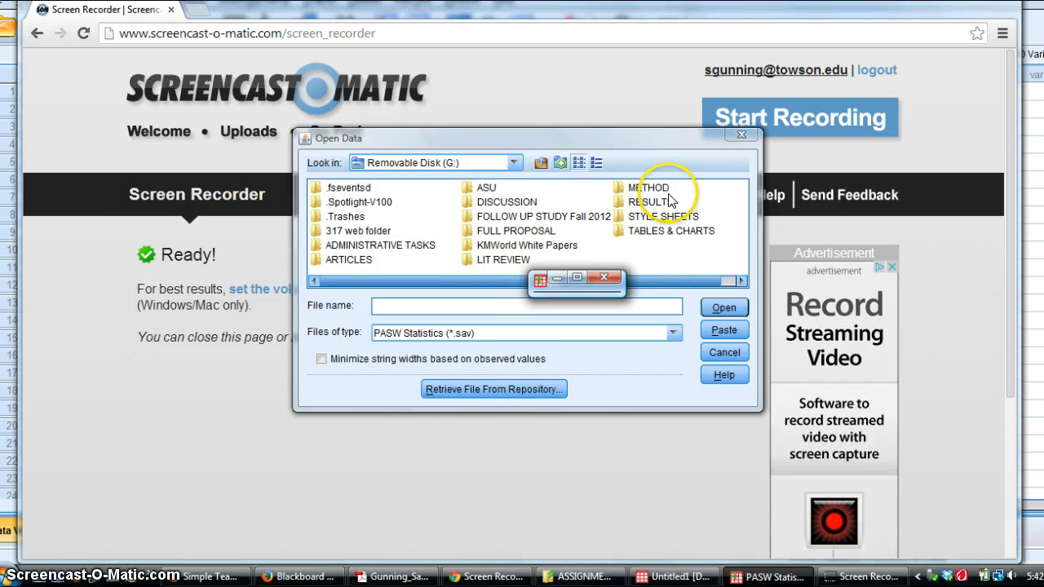
Step: Open the data file "514 99 and 0 recoded values 08-30-12.sav" from the "1 Data Screening 03-17-12" folder within RESULTS
{"action": "left_click", "coordinate": [654, 203]}
{"action": "double_click", "coordinate": [654, 203]}
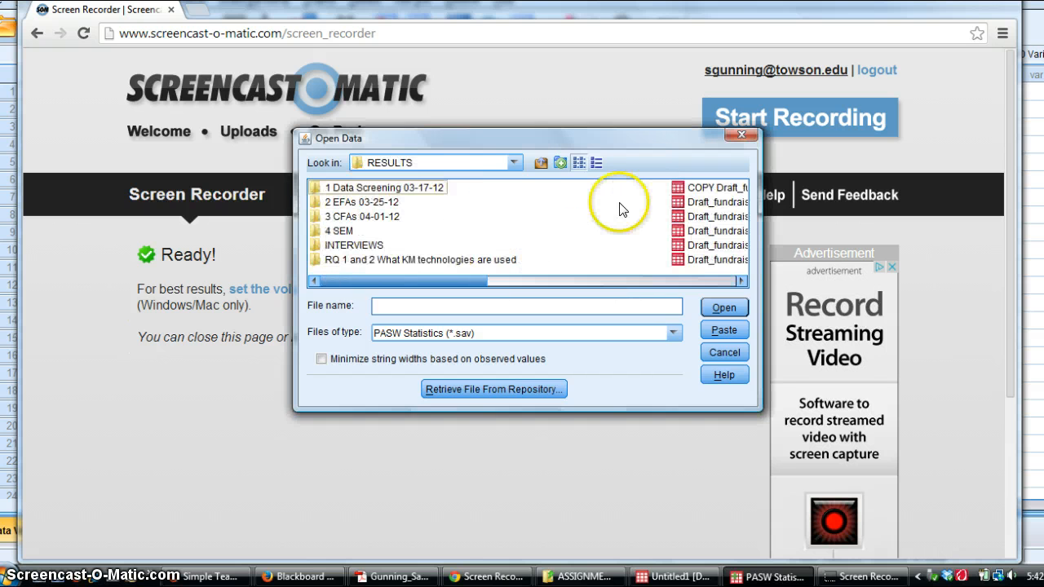
{"action": "left_click", "coordinate": [387, 191]}
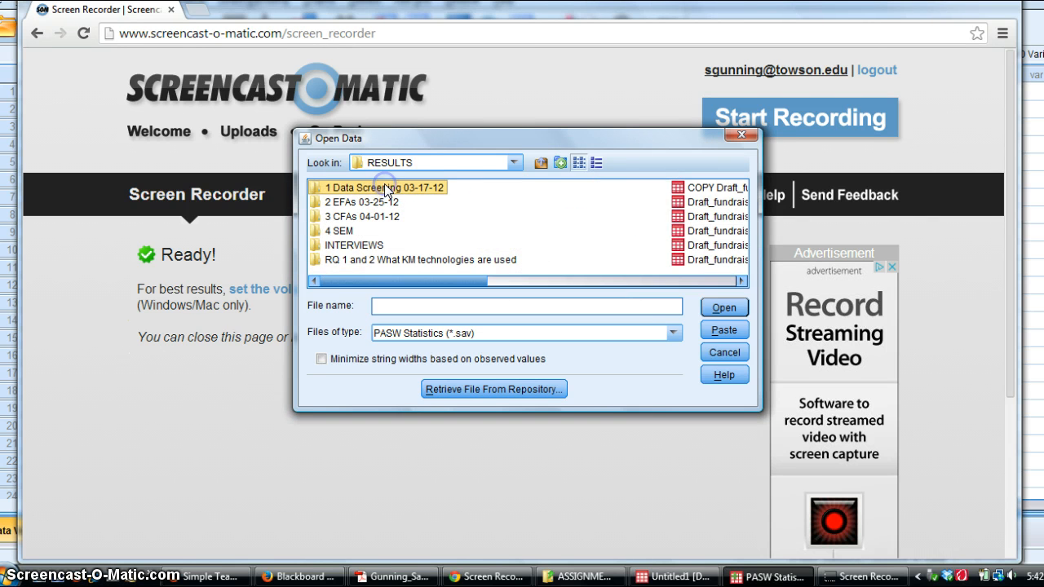
{"action": "double_click", "coordinate": [387, 191]}
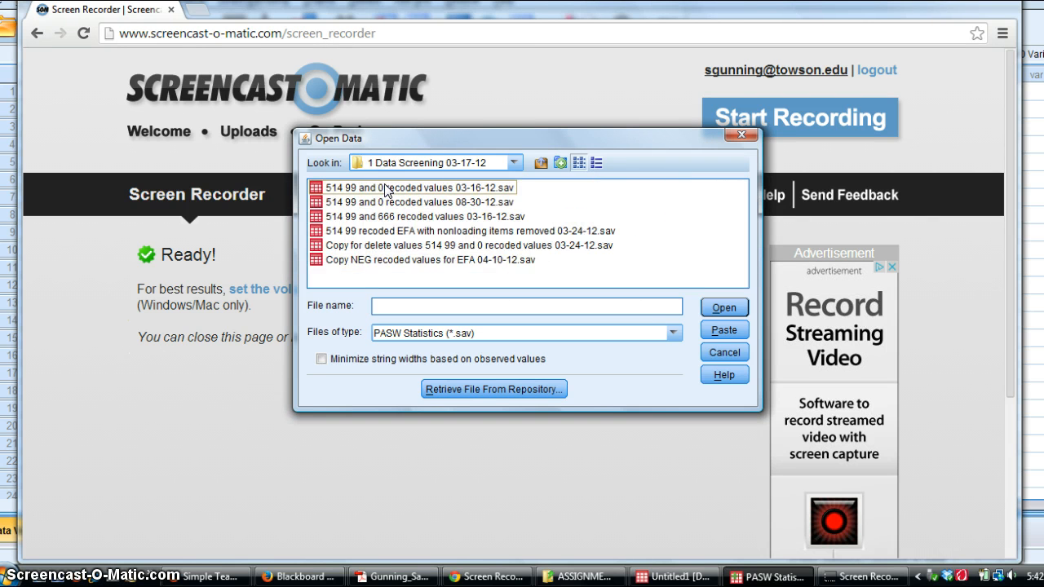
{"action": "double_click", "coordinate": [467, 202]}
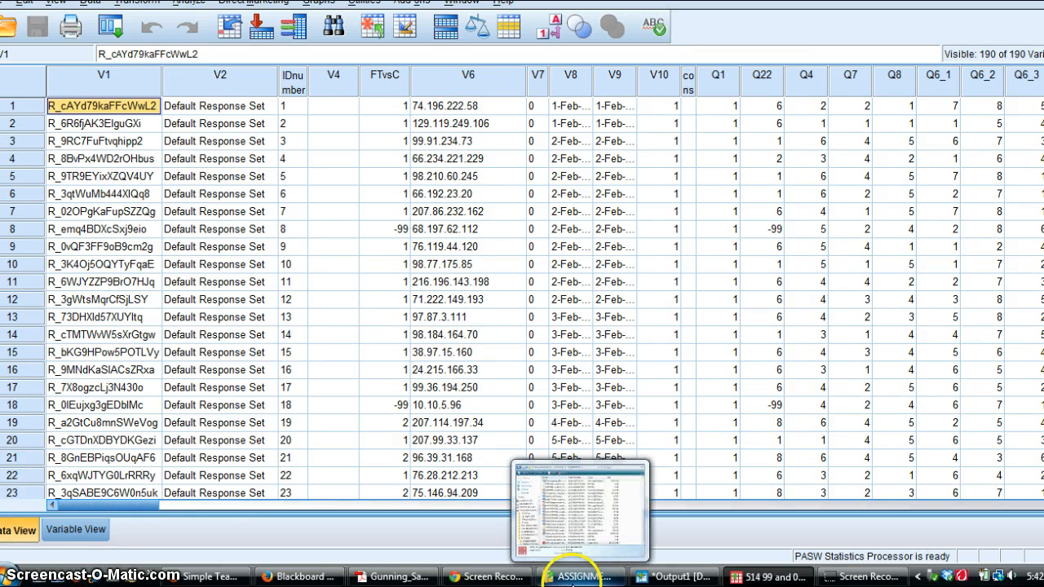
Step: Close the leftover ASSIGNMENTS folder window and show the dataset's variable definitions
{"action": "left_click", "coordinate": [578, 576]}
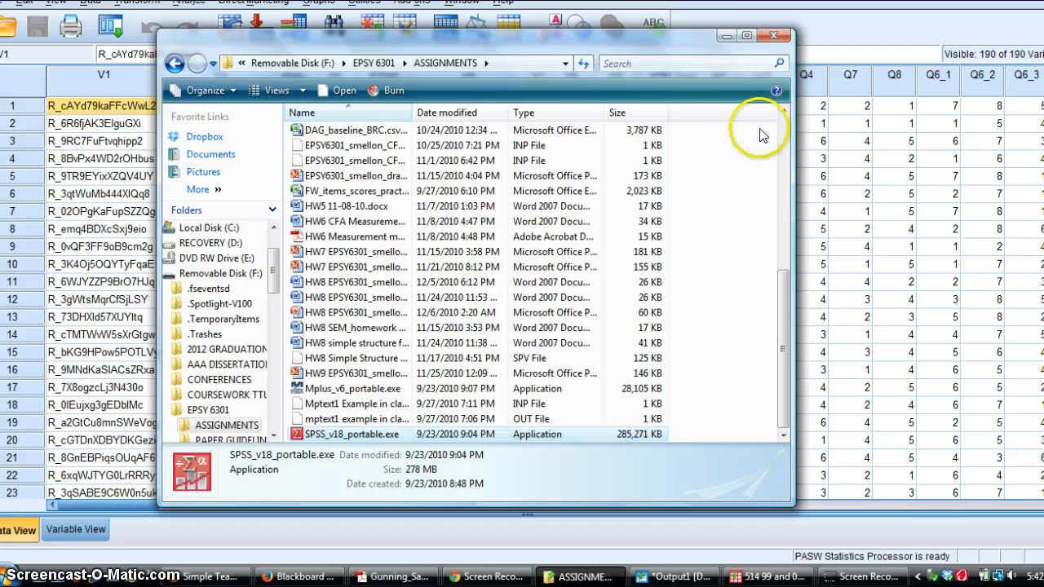
{"action": "left_click", "coordinate": [774, 38]}
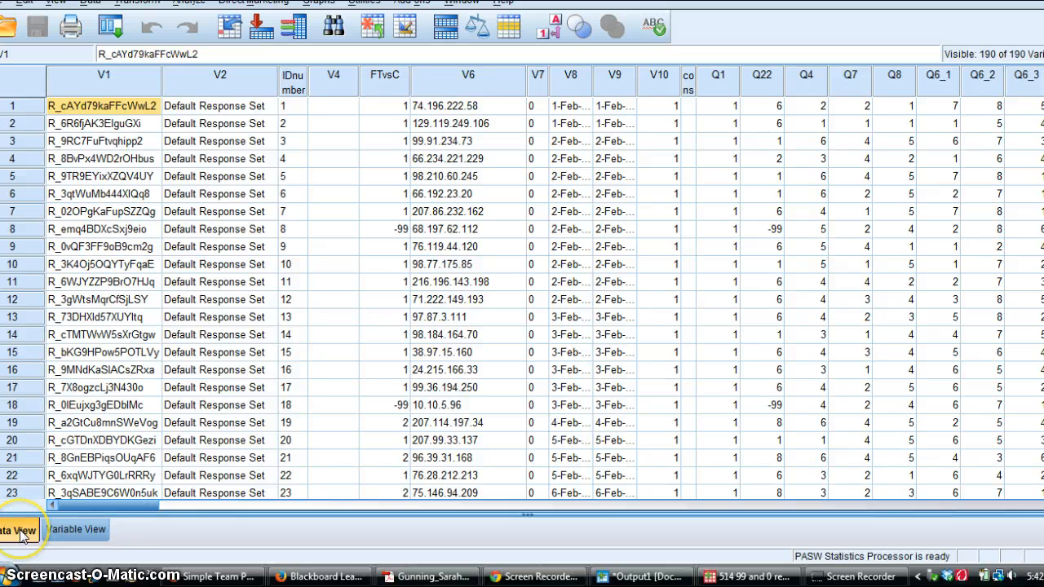
{"action": "left_click", "coordinate": [69, 528]}
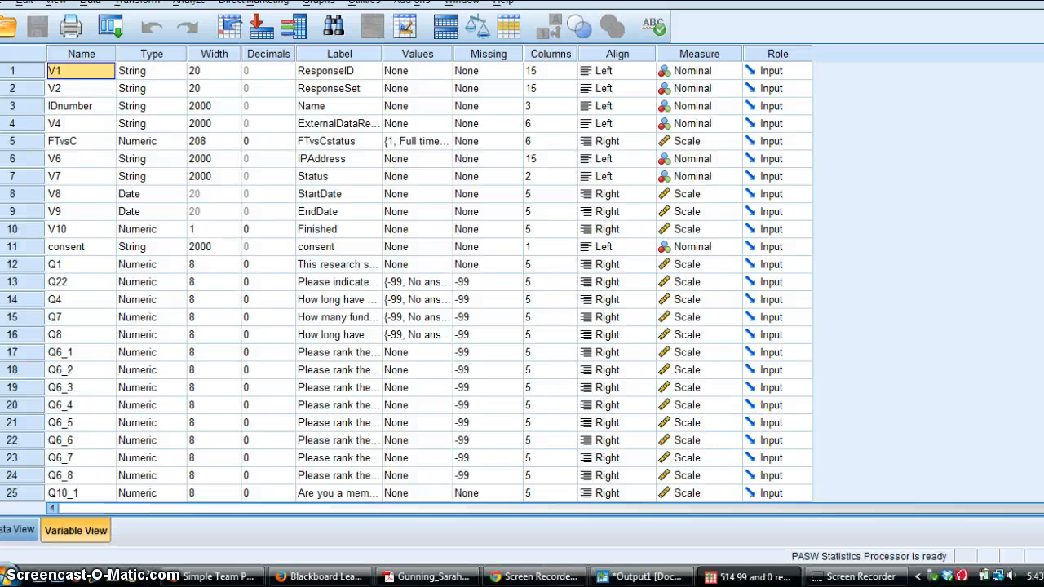
Step: Read through the full label of variable Q6_1 and widen the Label column to fit its text
{"action": "left_click", "coordinate": [346, 354]}
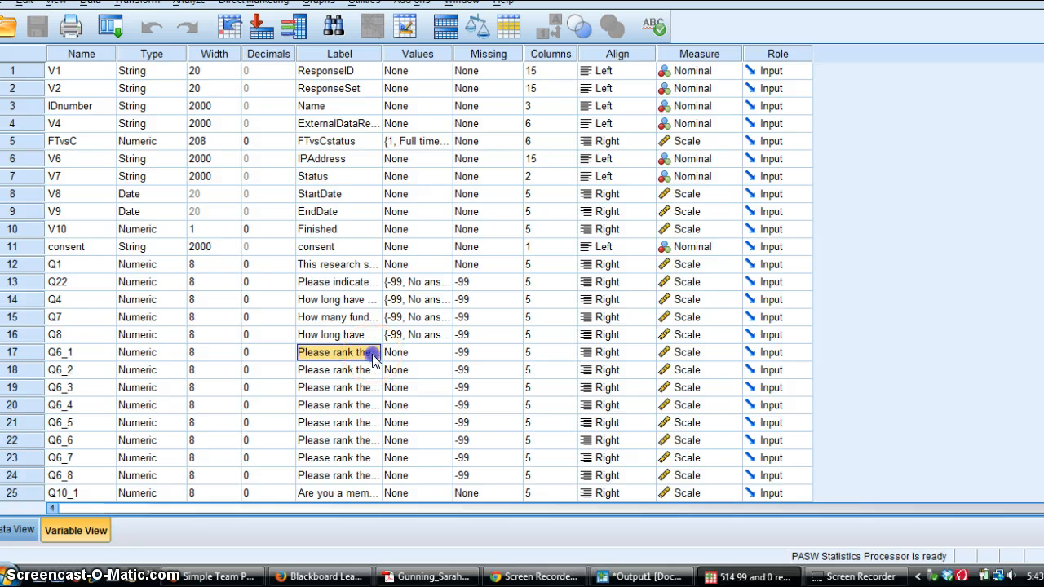
{"action": "double_click", "coordinate": [373, 356]}
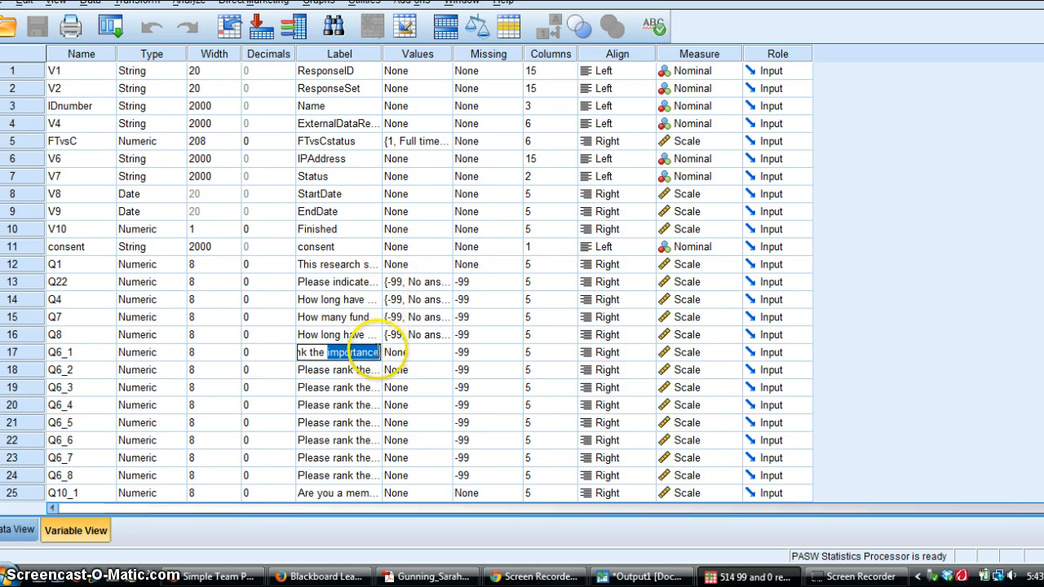
{"action": "left_click", "coordinate": [375, 351]}
{"action": "key", "text": "Right"}
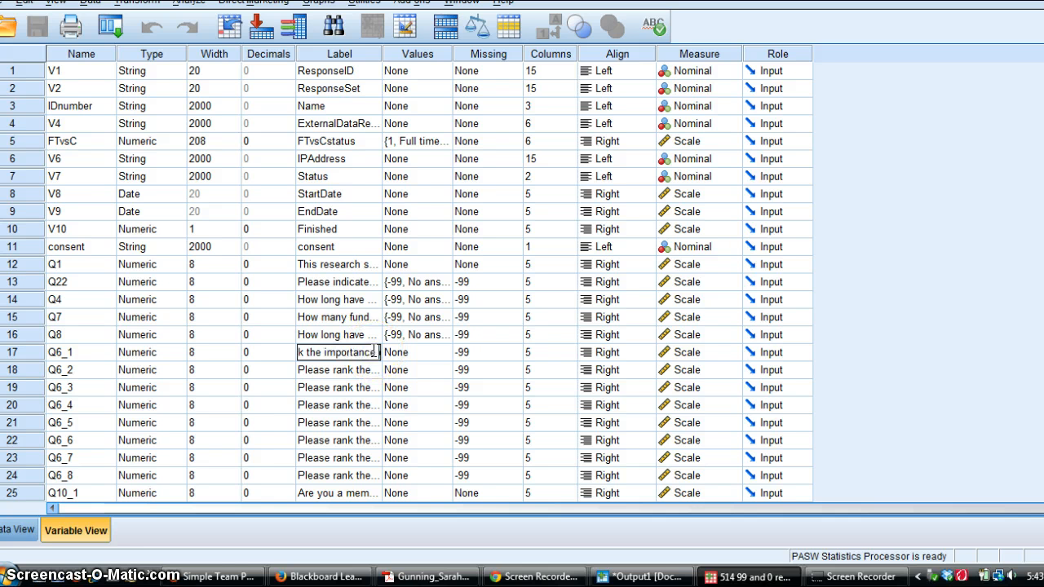
{"action": "key", "text": "Right"}
{"action": "key", "text": "Right"}
{"action": "key", "text": "Right"}
{"action": "key", "text": "Right"}
{"action": "key", "text": "Right"}
{"action": "key", "text": "Right"}
{"action": "key", "text": "Right"}
{"action": "key", "text": "Right"}
{"action": "key", "text": "Right"}
{"action": "key", "text": "Right"}
{"action": "key", "text": "Right"}
{"action": "key", "text": "Right"}
{"action": "key", "text": "Right"}
{"action": "key", "text": "Right"}
{"action": "key", "text": "Right"}
{"action": "key", "text": "Right"}
{"action": "key", "text": "Right"}
{"action": "key", "text": "Right"}
{"action": "key", "text": "Right"}
{"action": "key", "text": "Right"}
{"action": "key", "text": "Right"}
{"action": "key", "text": "Right"}
{"action": "key", "text": "Right"}
{"action": "key", "text": "Right"}
{"action": "key", "text": "Right"}
{"action": "key", "text": "Right"}
{"action": "key", "text": "Right"}
{"action": "key", "text": "Right"}
{"action": "key", "text": "Right"}
{"action": "key", "text": "Right"}
{"action": "key", "text": "Right"}
{"action": "key", "text": "Right"}
{"action": "key", "text": "Right"}
{"action": "key", "text": "Right"}
{"action": "key", "text": "Right"}
{"action": "key", "text": "Right"}
{"action": "key", "text": "Right"}
{"action": "key", "text": "Right"}
{"action": "key", "text": "Right"}
{"action": "key", "text": "Right"}
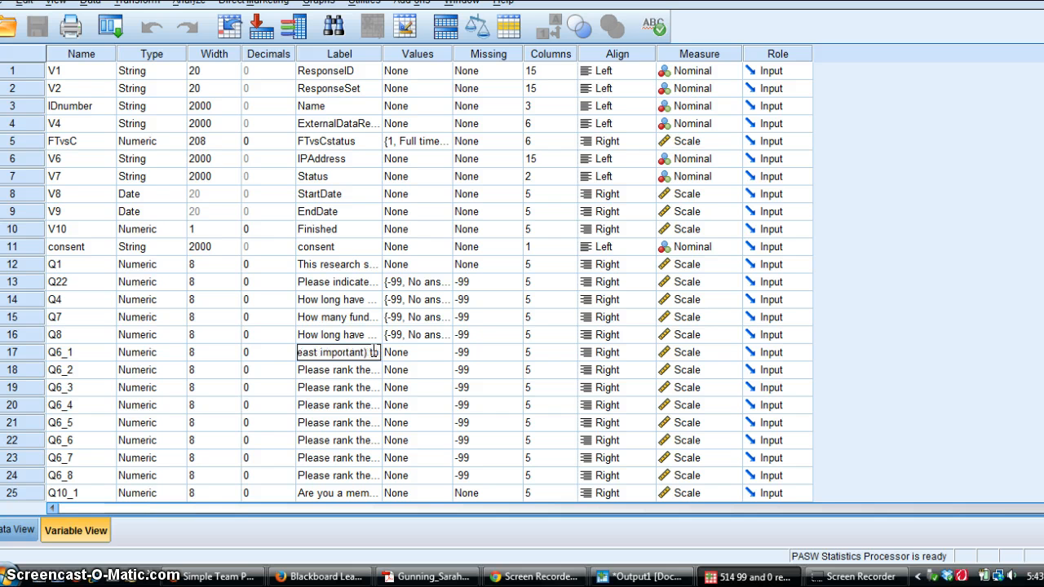
{"action": "key", "text": "Right"}
{"action": "key", "text": "Right"}
{"action": "key", "text": "Right"}
{"action": "key", "text": "Right"}
{"action": "key", "text": "Right"}
{"action": "key", "text": "Right"}
{"action": "key", "text": "Right"}
{"action": "key", "text": "Right"}
{"action": "key", "text": "Right"}
{"action": "key", "text": "Right"}
{"action": "key", "text": "Right"}
{"action": "key", "text": "Right"}
{"action": "key", "text": "Right"}
{"action": "key", "text": "Right"}
{"action": "key", "text": "Right"}
{"action": "key", "text": "Right"}
{"action": "key", "text": "Right"}
{"action": "key", "text": "Right"}
{"action": "key", "text": "Right"}
{"action": "key", "text": "Right"}
{"action": "key", "text": "Left"}
{"action": "key", "text": "Left"}
{"action": "key", "text": "Left"}
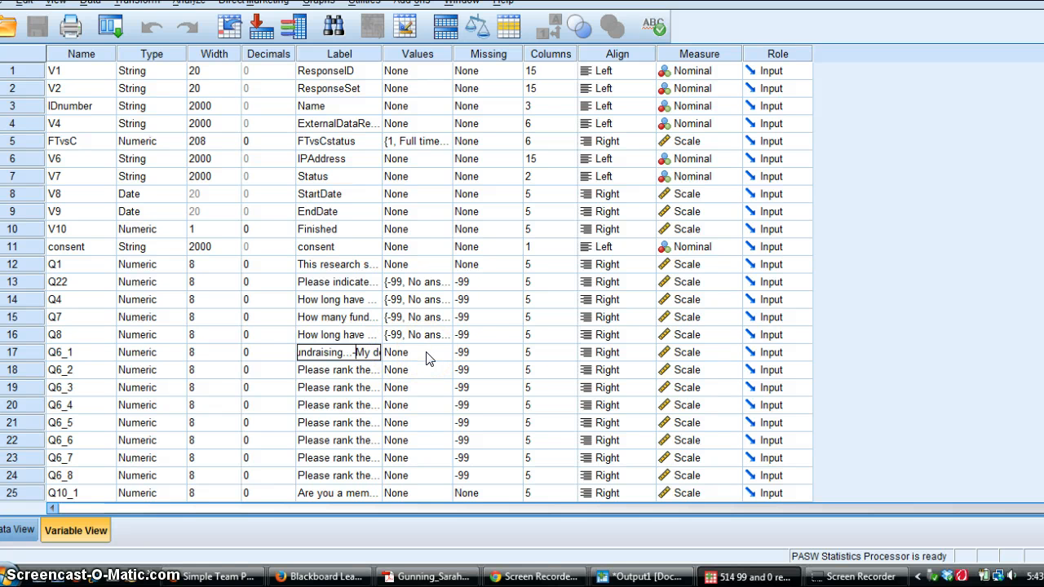
{"action": "left_click", "coordinate": [735, 355]}
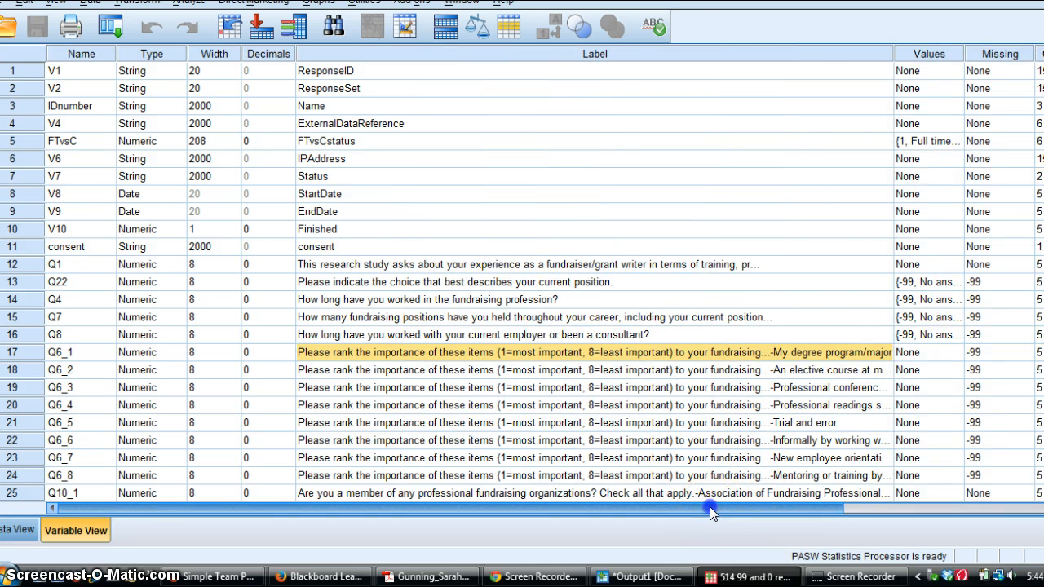
Step: Review the measurement level choices for "How long have you worked in the fundraising profession?" and keep Scale
{"action": "left_click_drag", "start_coordinate": [709, 509], "coordinate": [974, 516]}
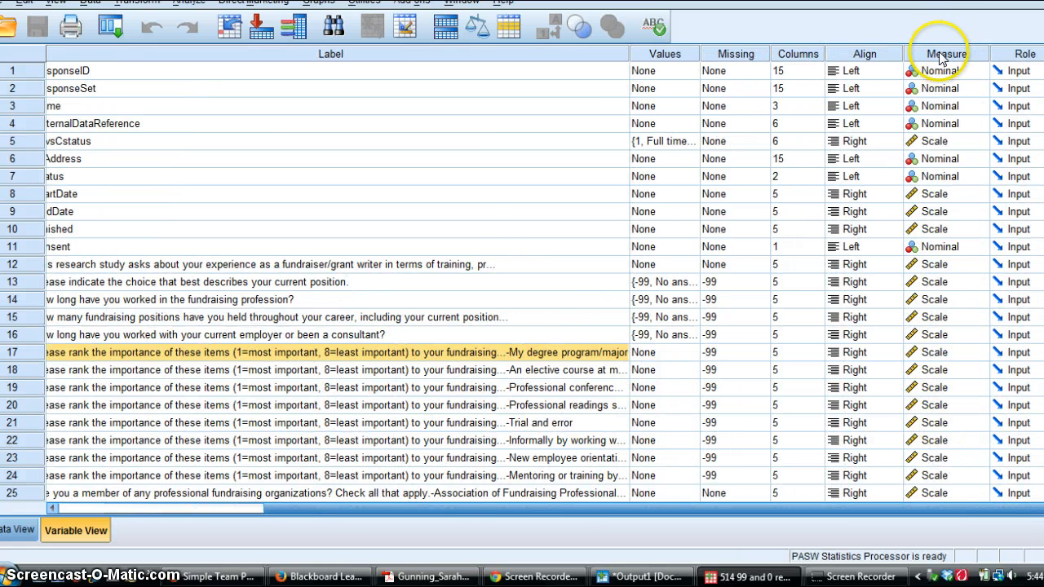
{"action": "left_click", "coordinate": [952, 303]}
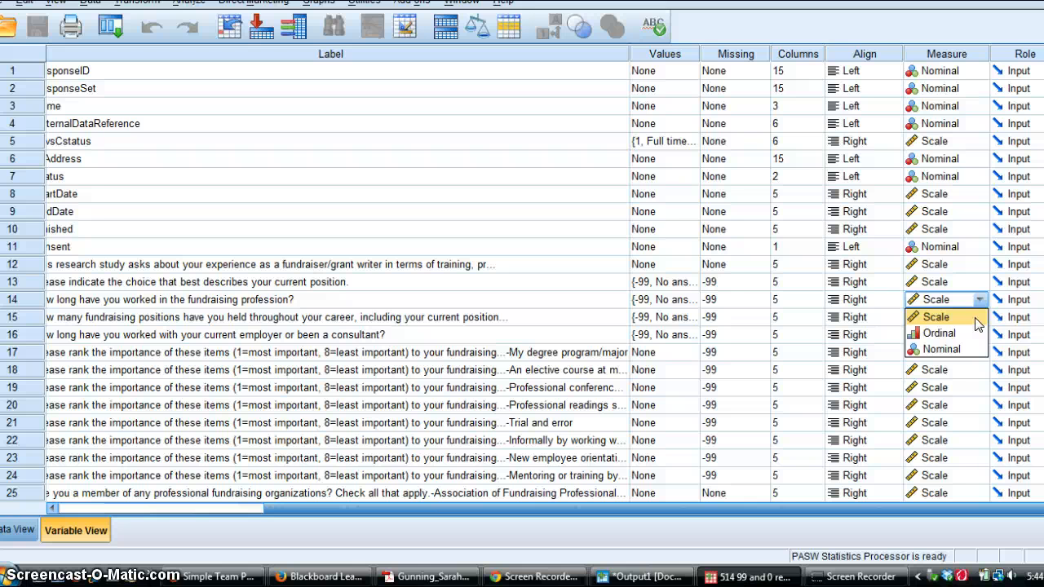
{"action": "left_click", "coordinate": [966, 340]}
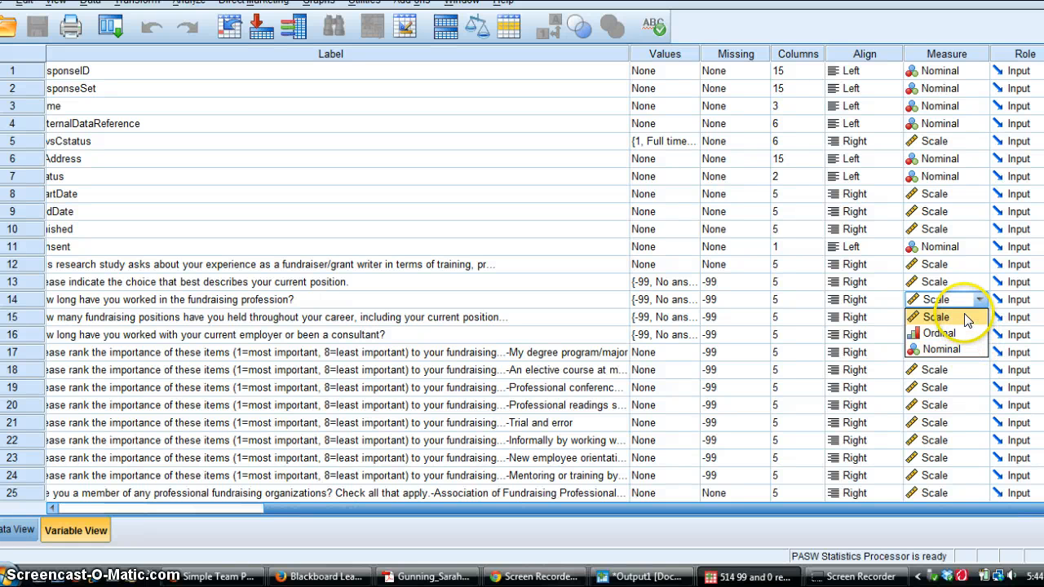
{"action": "left_click", "coordinate": [987, 318]}
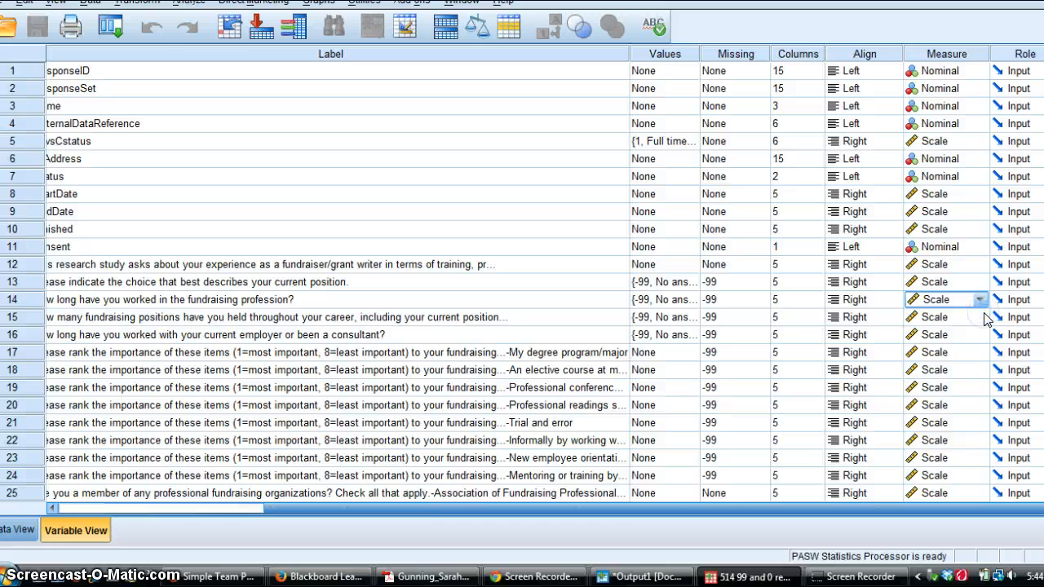
Step: Examine the value labels of importance item 0519 in row 60, try 6 as a new value, and discard the entry
{"action": "left_click_drag", "start_coordinate": [635, 508], "coordinate": [378, 512]}
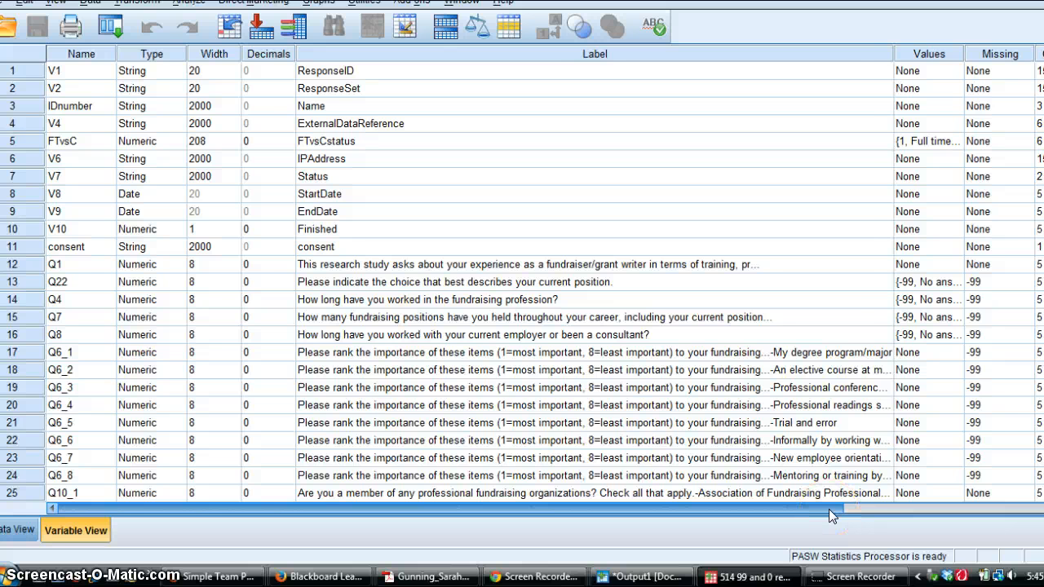
{"action": "left_click_drag", "start_coordinate": [829, 509], "coordinate": [987, 508]}
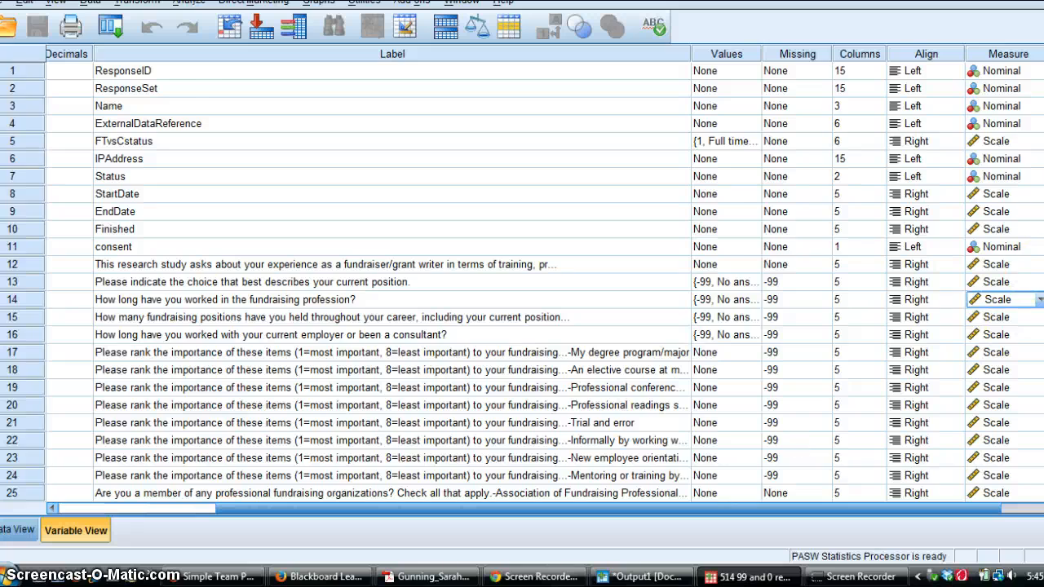
{"action": "scroll", "coordinate": [772, 385], "scroll_direction": "down", "scroll_amount": 14}
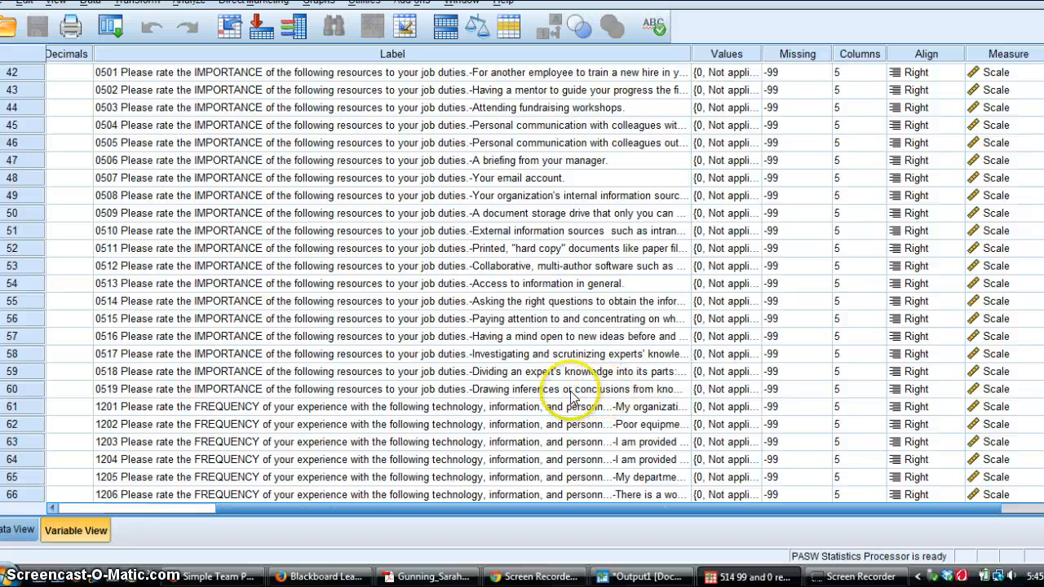
{"action": "left_click", "coordinate": [759, 392]}
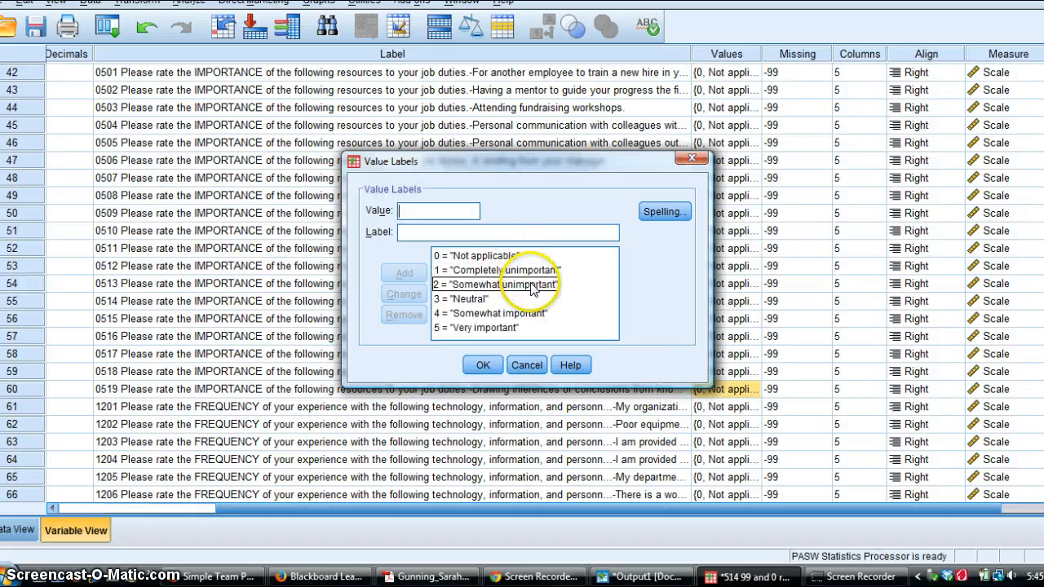
{"action": "left_click", "coordinate": [544, 316]}
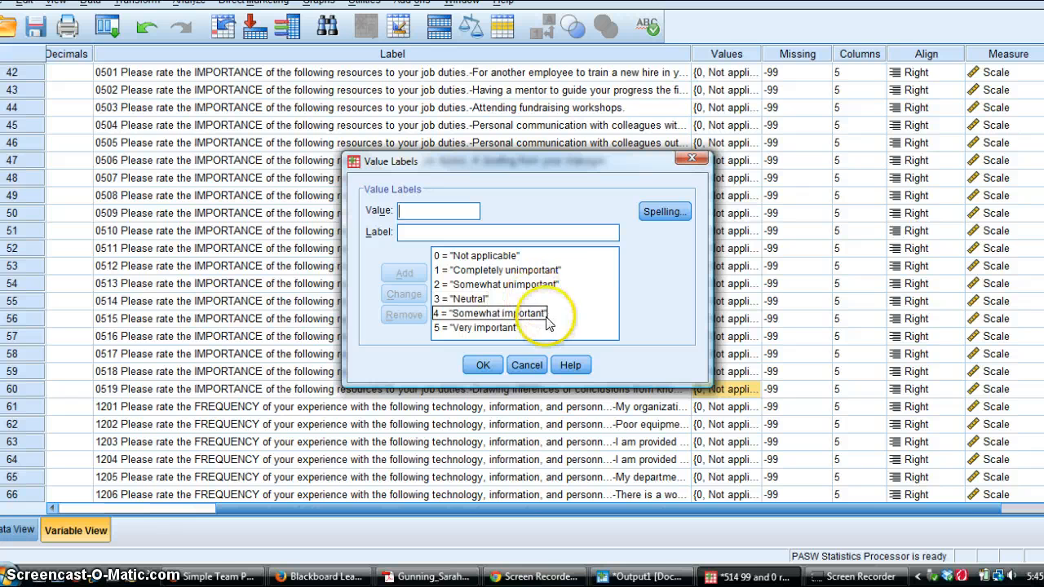
{"action": "left_click", "coordinate": [531, 327]}
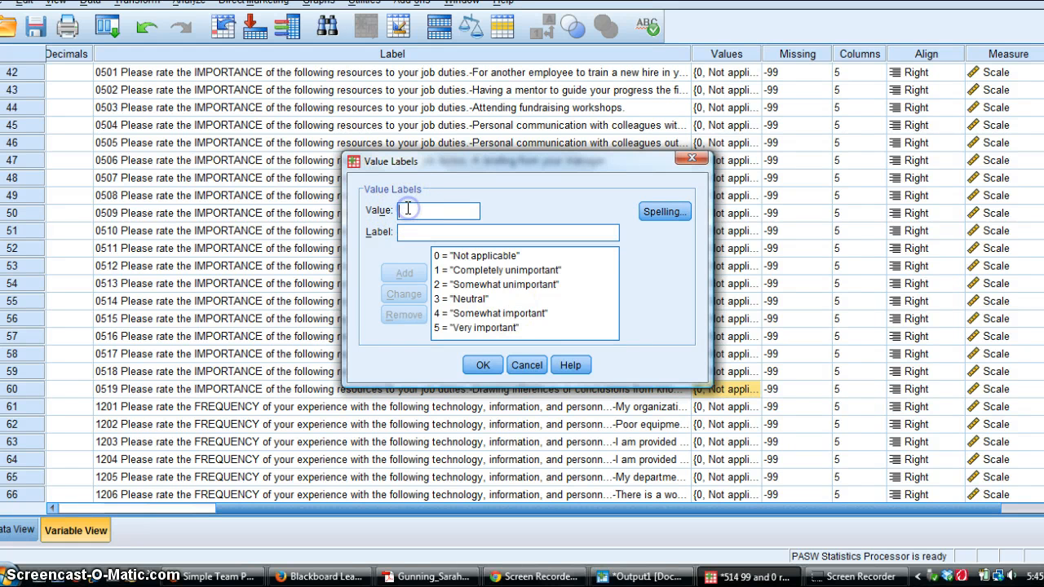
{"action": "type", "text": "6"}
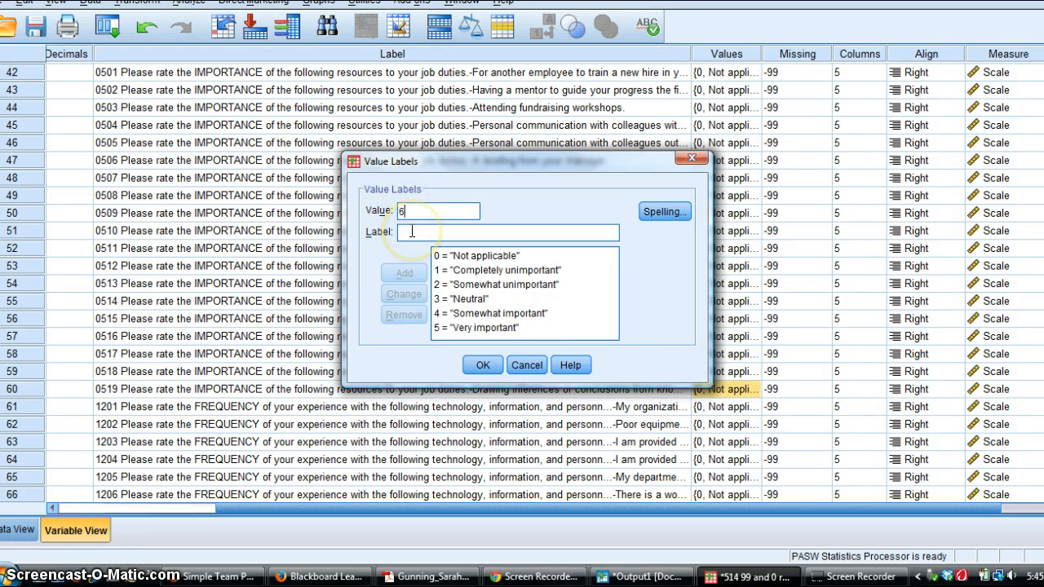
{"action": "left_click", "coordinate": [406, 210]}
{"action": "key", "text": "BackSpace"}
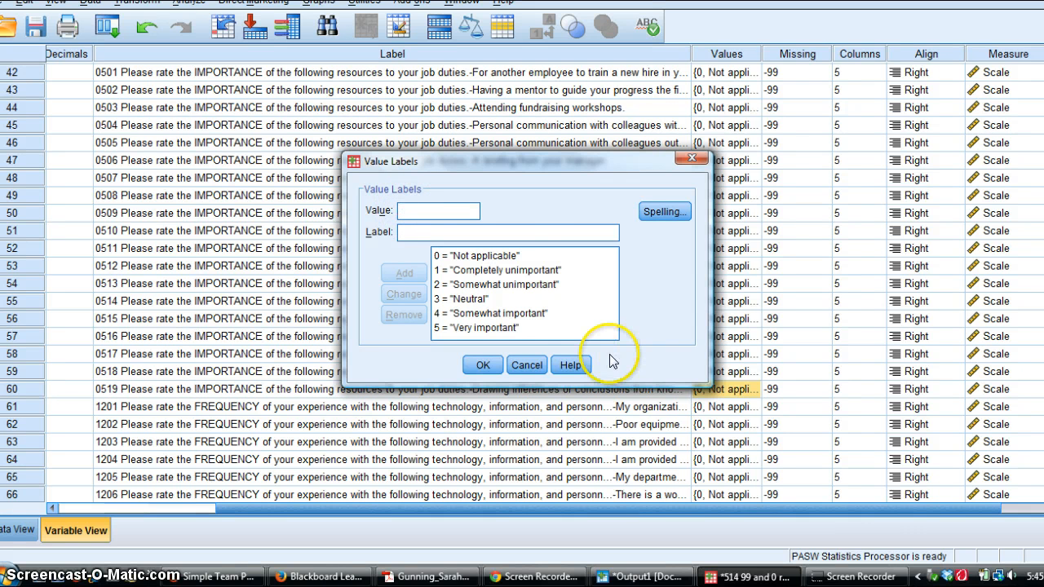
{"action": "left_click", "coordinate": [528, 365]}
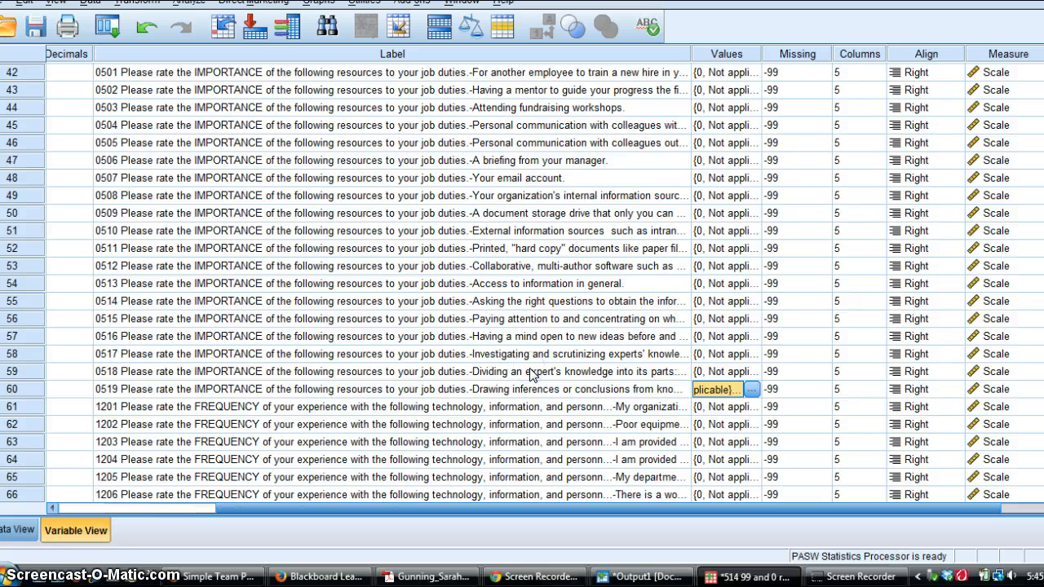
Step: Return to the data values and set up a Frequencies analysis on the "In which U.S. region" variable
{"action": "left_click", "coordinate": [20, 530]}
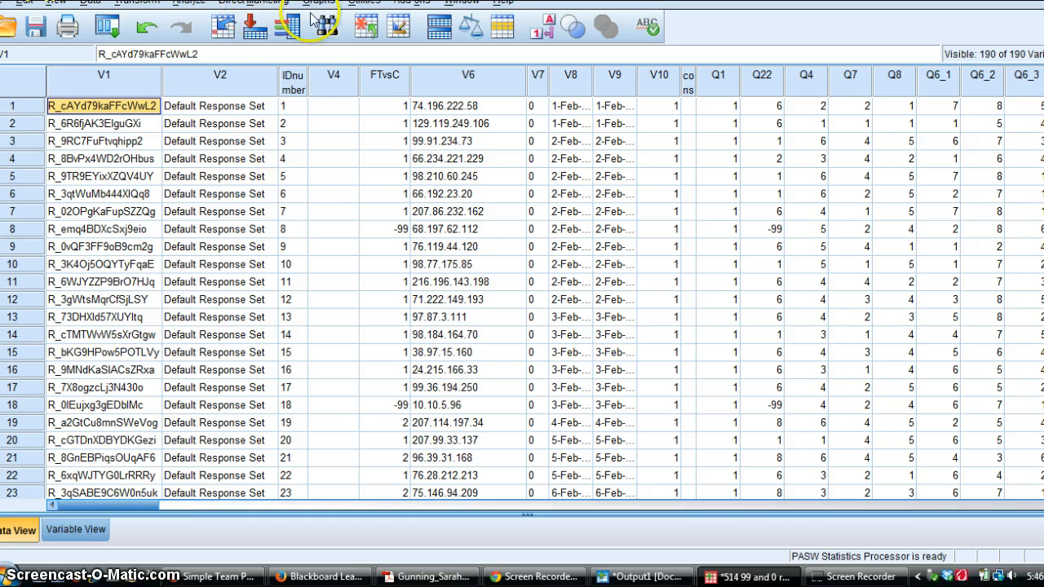
{"action": "left_click", "coordinate": [187, 5]}
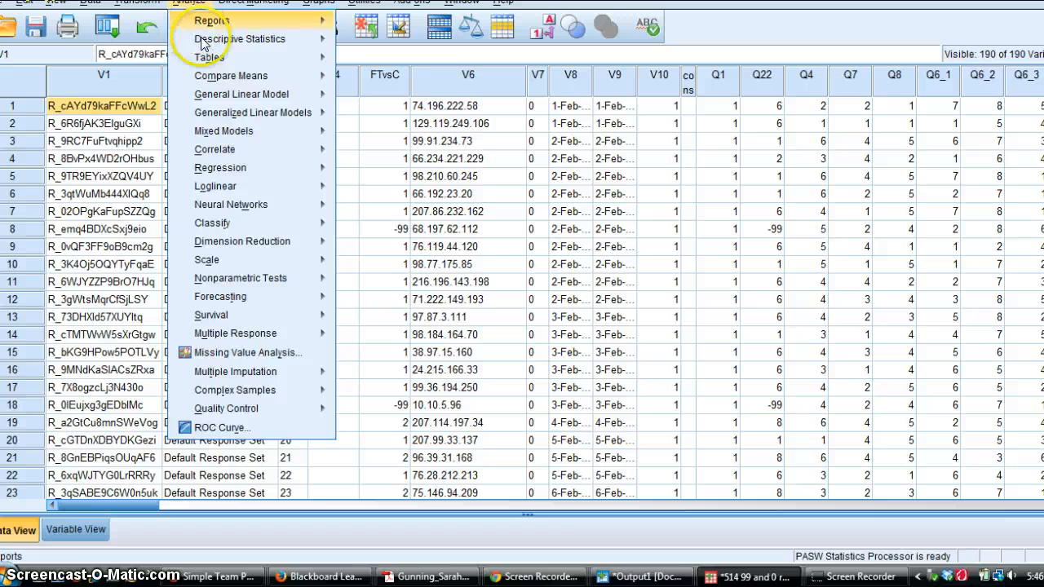
{"action": "mouse_move", "coordinate": [204, 45]}
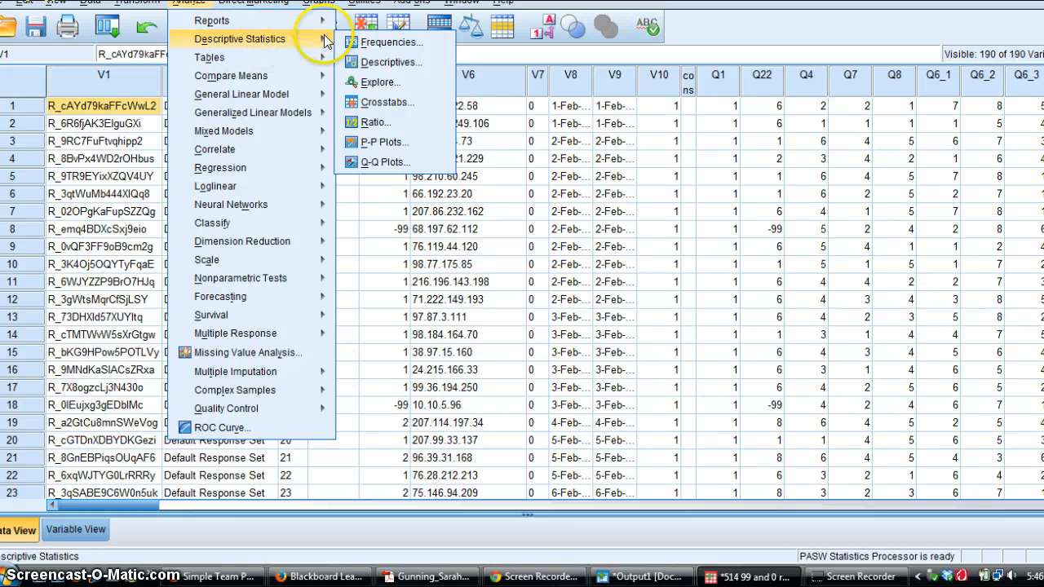
{"action": "left_click", "coordinate": [391, 46]}
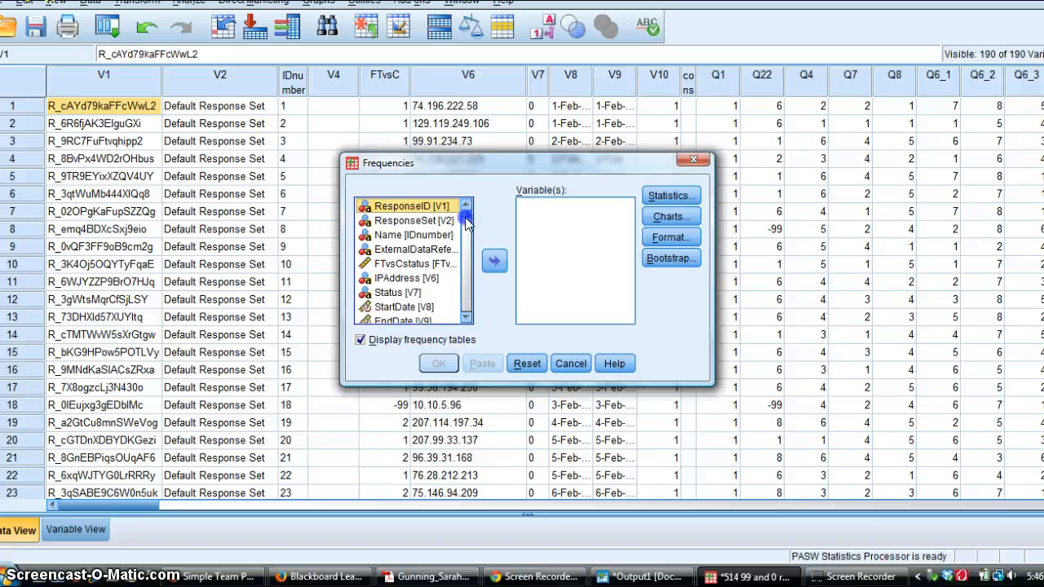
{"action": "left_click_drag", "start_coordinate": [466, 219], "coordinate": [469, 323]}
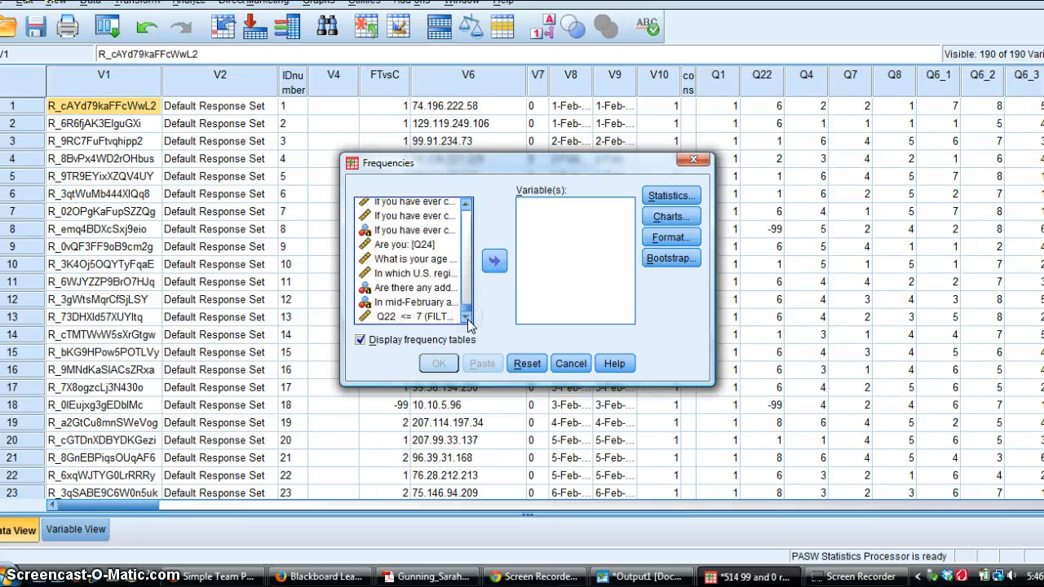
{"action": "left_click", "coordinate": [419, 276]}
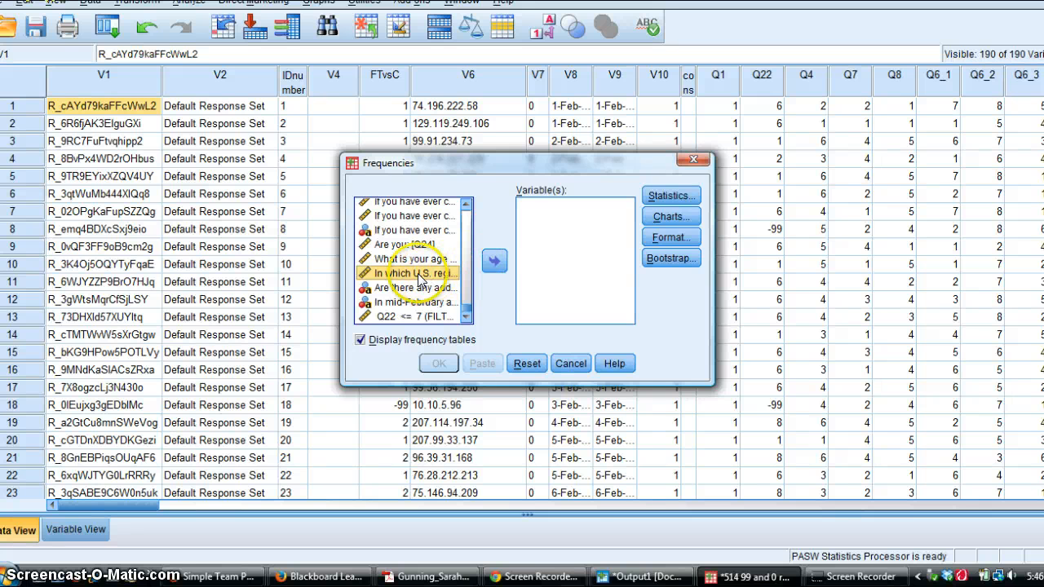
{"action": "left_click", "coordinate": [494, 263]}
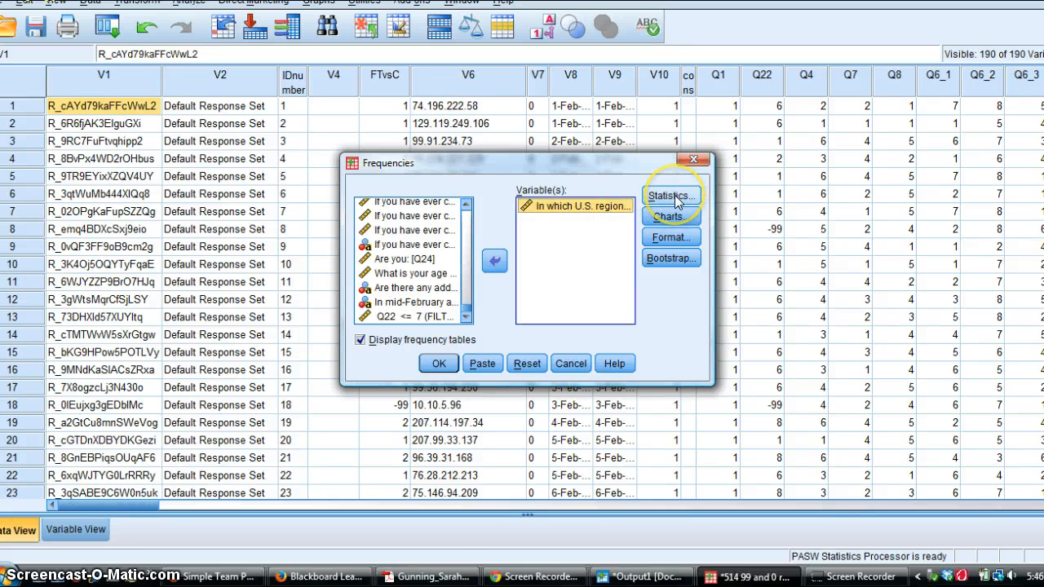
Step: Include the mean, median, mode and standard deviation in the statistics for the U.S. region frequencies
{"action": "left_click", "coordinate": [674, 198]}
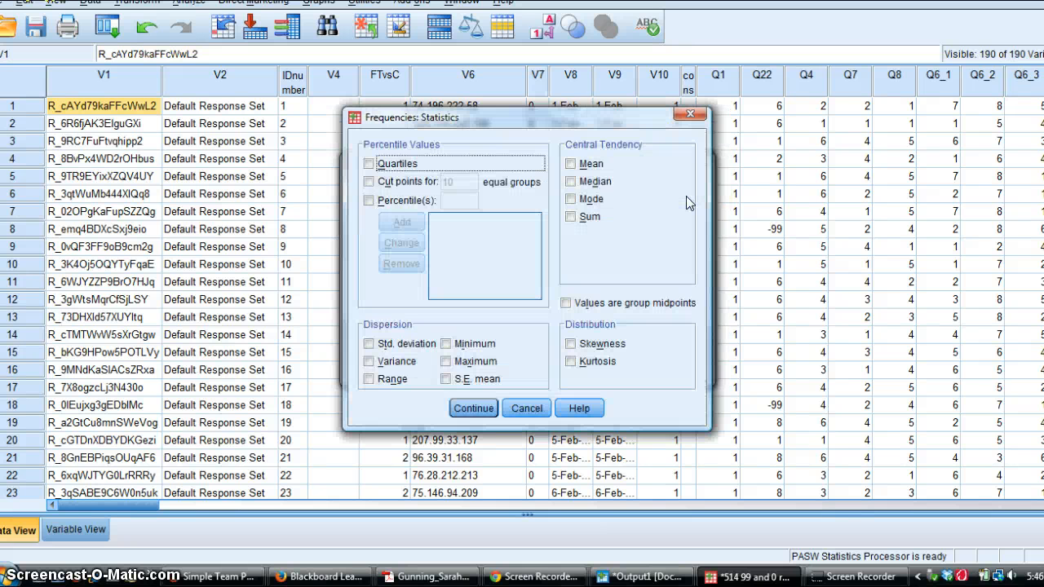
{"action": "left_click", "coordinate": [571, 164]}
{"action": "left_click", "coordinate": [571, 181]}
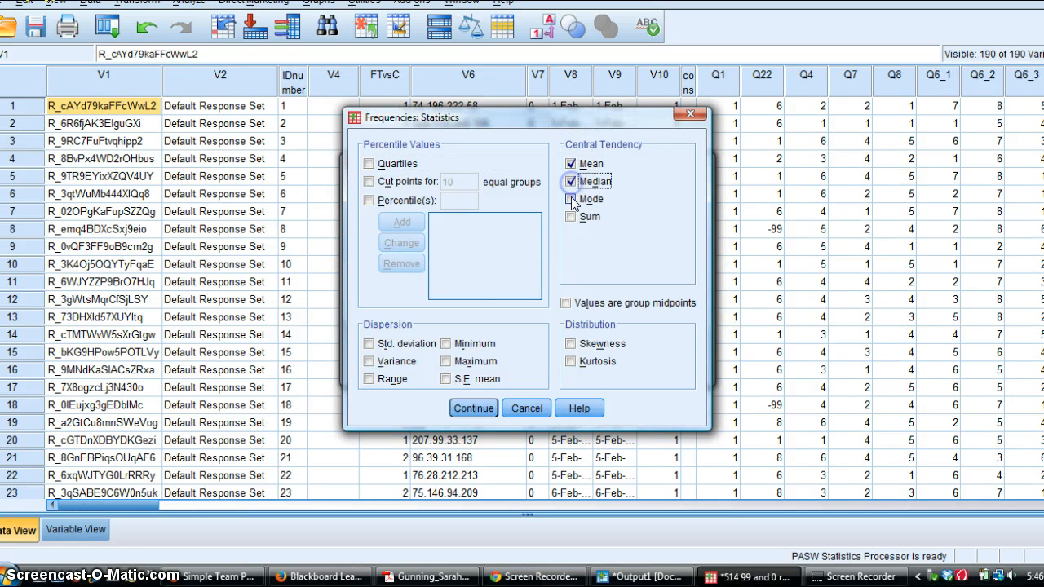
{"action": "left_click", "coordinate": [571, 199]}
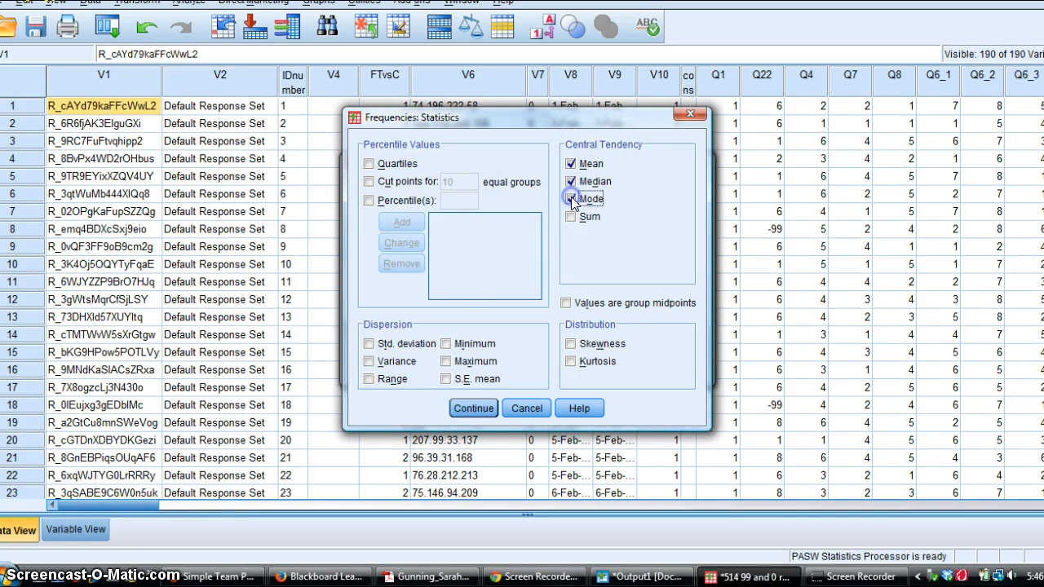
{"action": "left_click", "coordinate": [370, 345]}
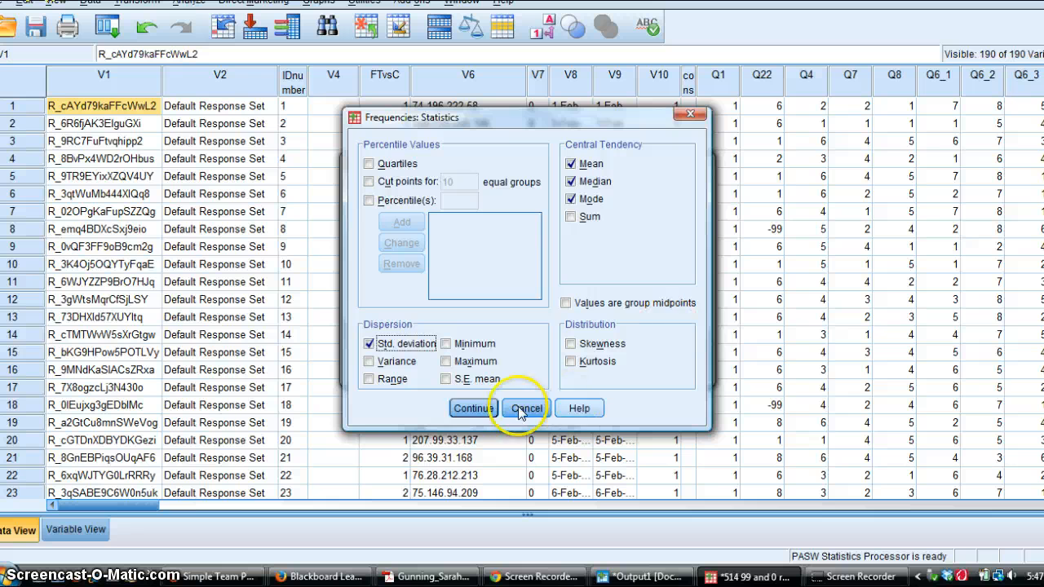
{"action": "left_click", "coordinate": [472, 409]}
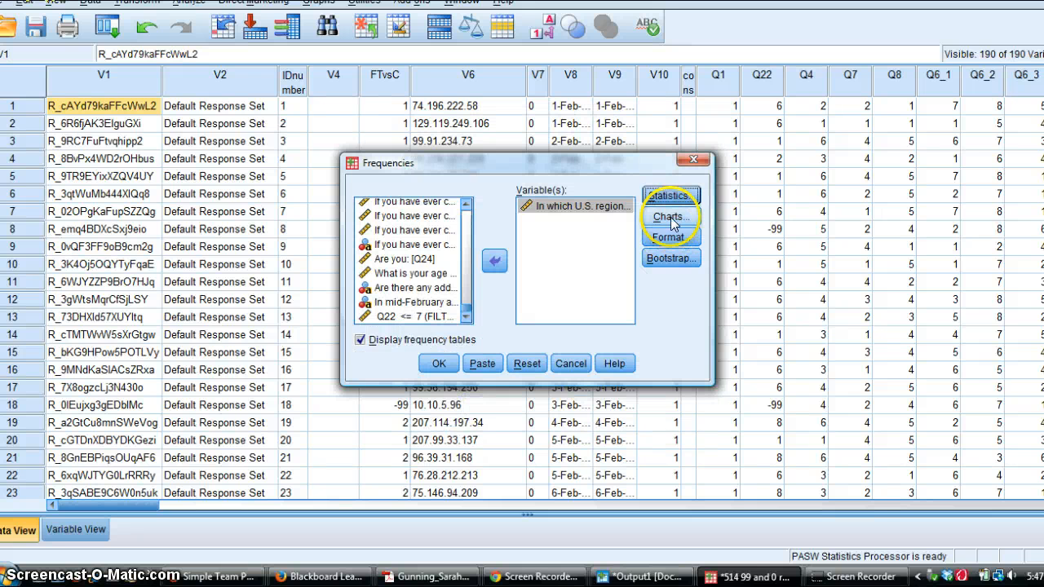
Step: Add a pie chart showing percentages to the U.S. region frequencies and run the analysis
{"action": "left_click", "coordinate": [669, 218]}
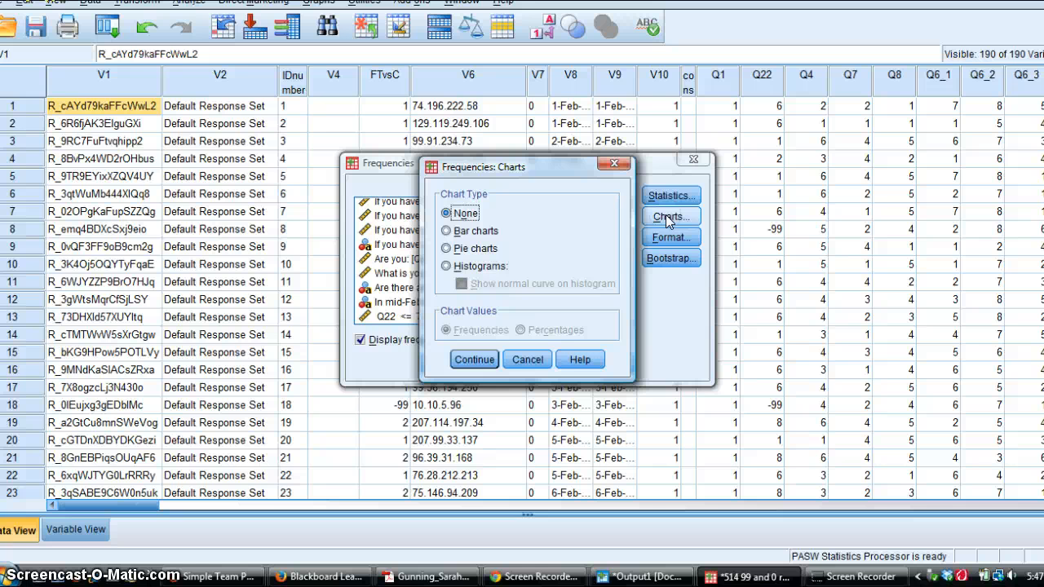
{"action": "left_click", "coordinate": [448, 250]}
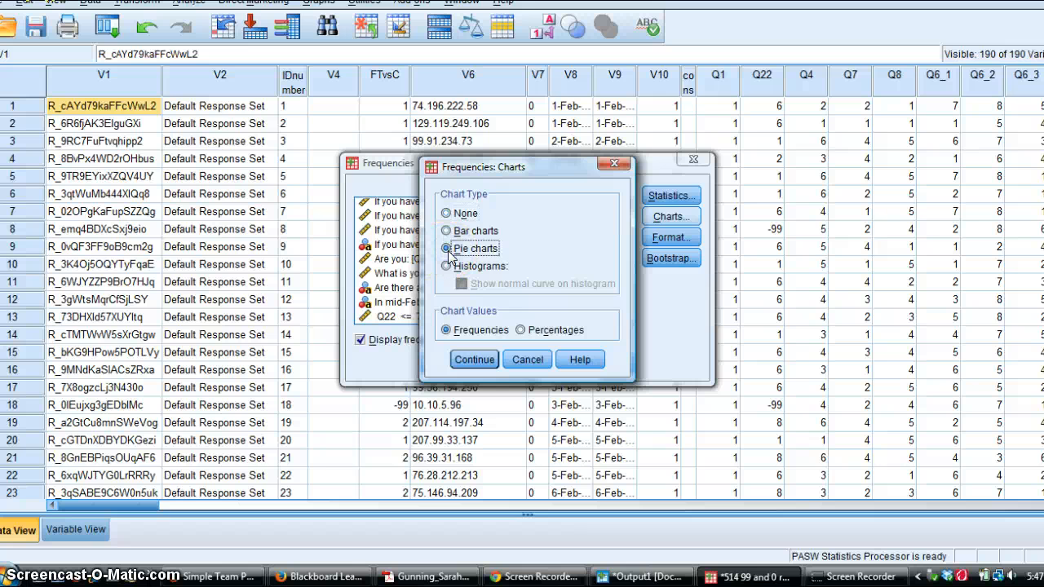
{"action": "left_click", "coordinate": [522, 330]}
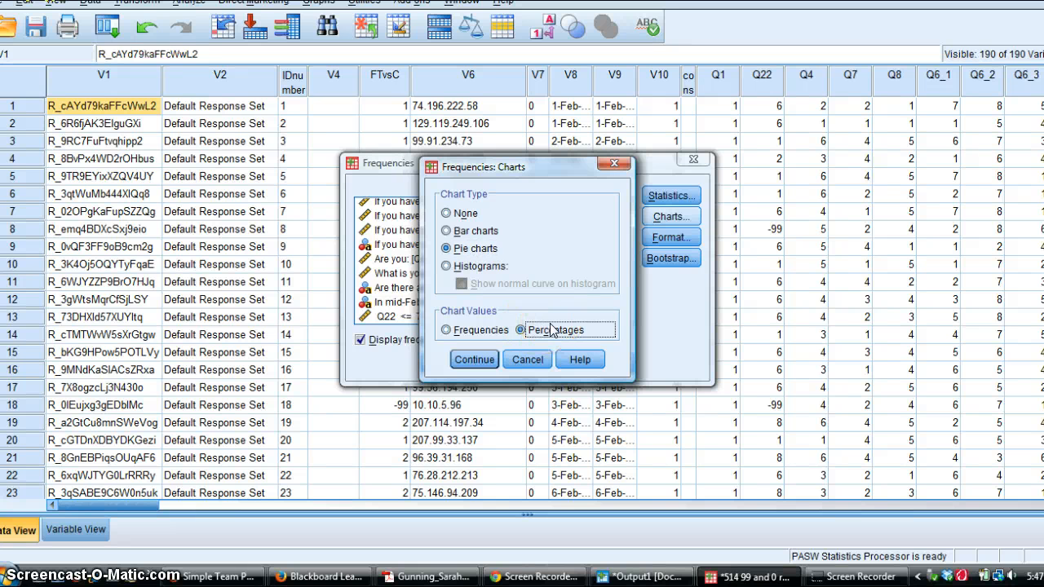
{"action": "left_click", "coordinate": [463, 360]}
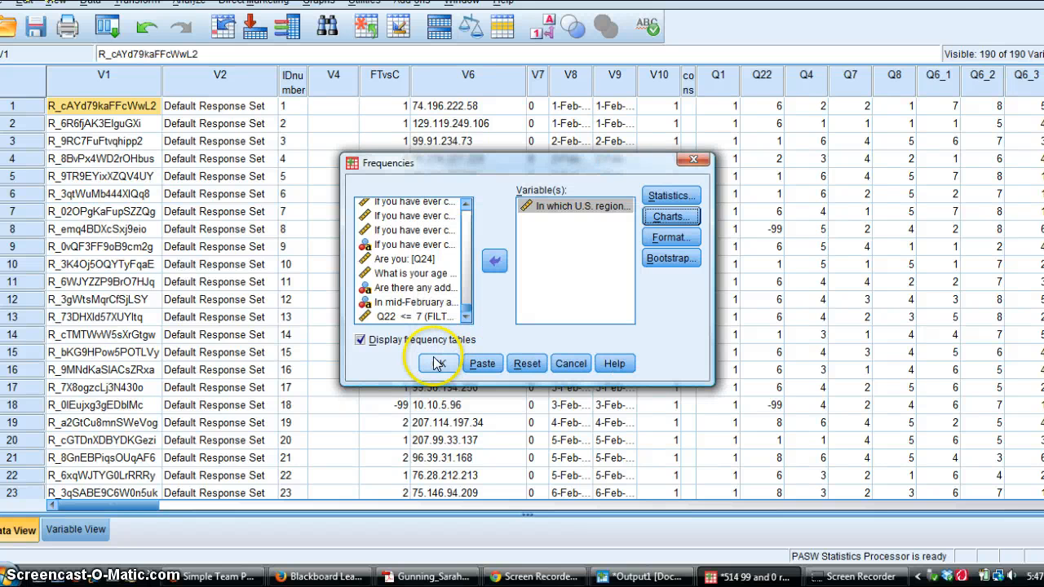
{"action": "left_click", "coordinate": [437, 364]}
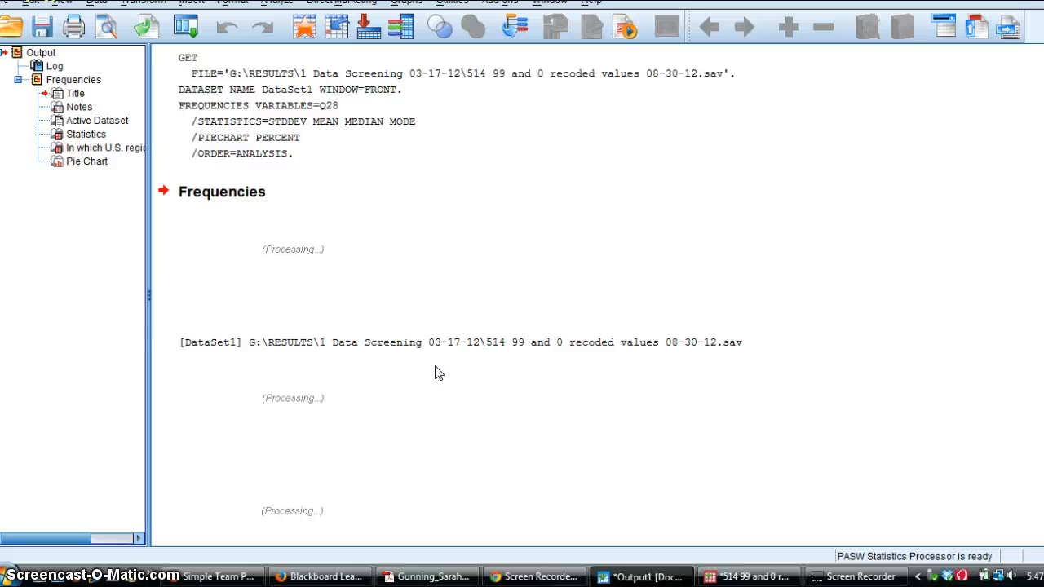
Step: Review the Frequencies output from the command log and Notes through the Statistics table for the U.S. region question
{"action": "left_click", "coordinate": [291, 168]}
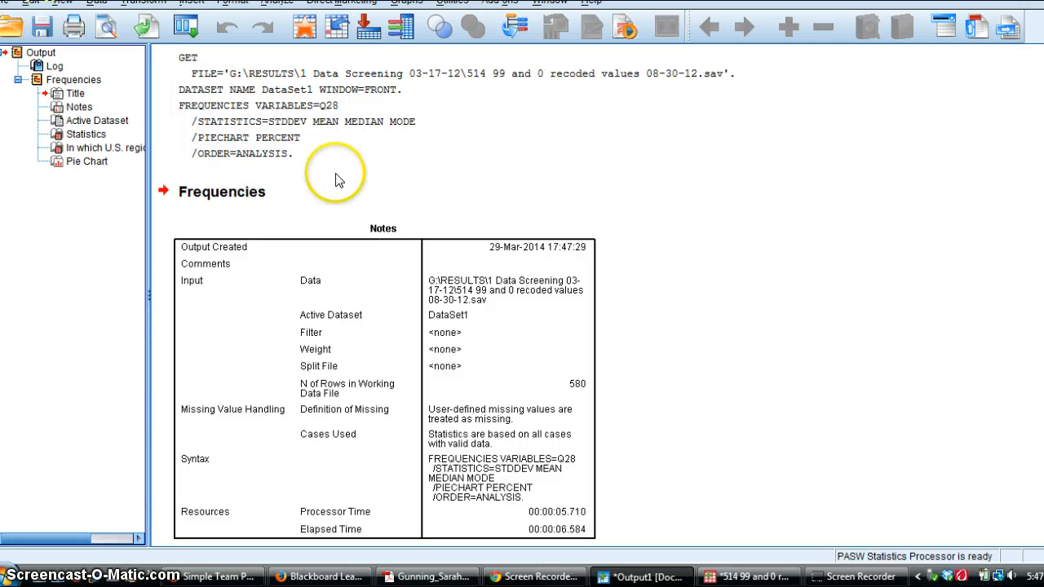
{"action": "left_click", "coordinate": [294, 119]}
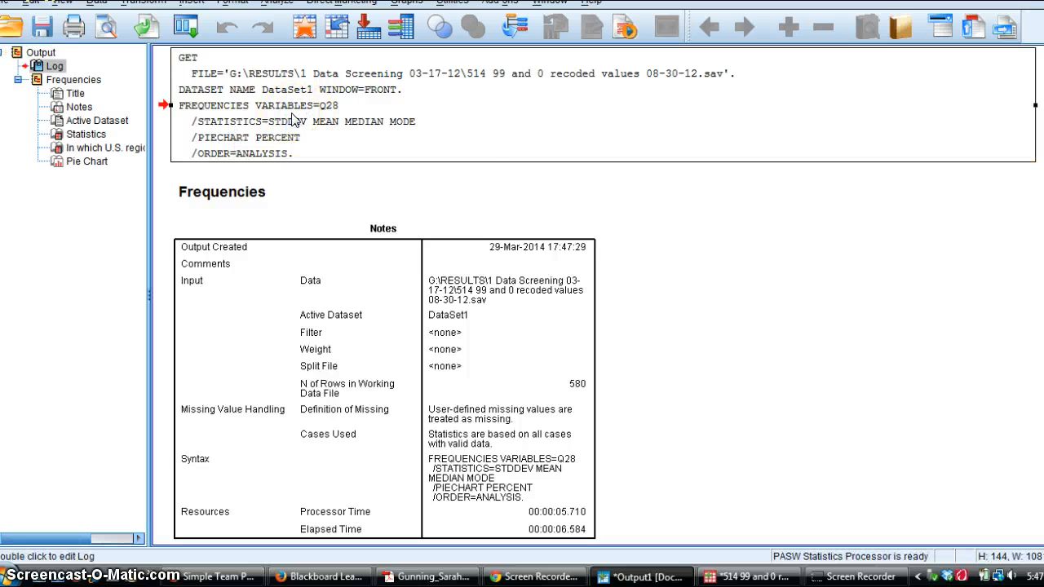
{"action": "scroll", "coordinate": [1037, 269], "scroll_direction": "down", "scroll_amount": 1}
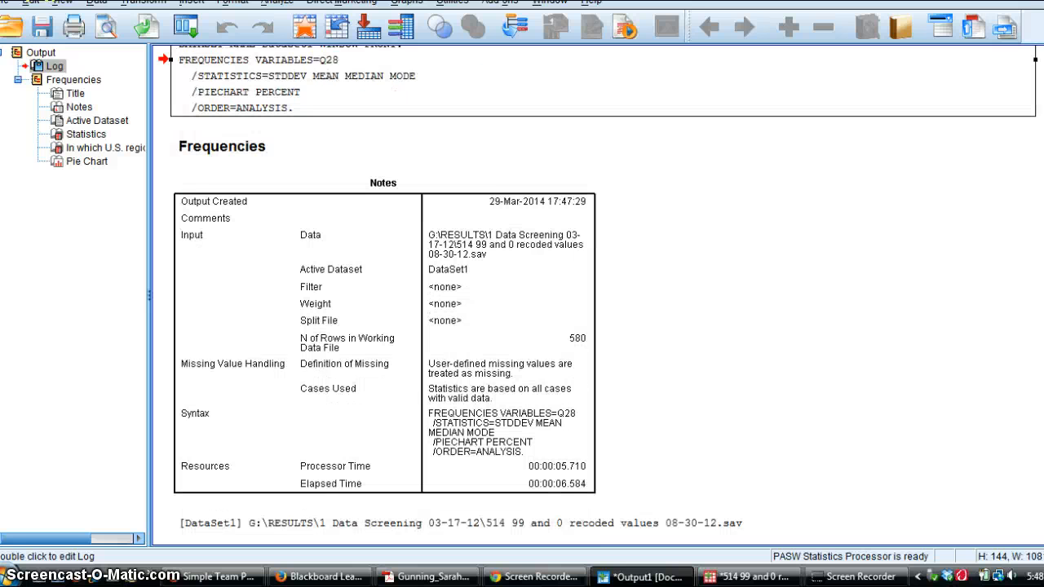
{"action": "scroll", "coordinate": [599, 293], "scroll_direction": "down", "scroll_amount": 1}
{"action": "scroll", "coordinate": [594, 295], "scroll_direction": "down", "scroll_amount": 3}
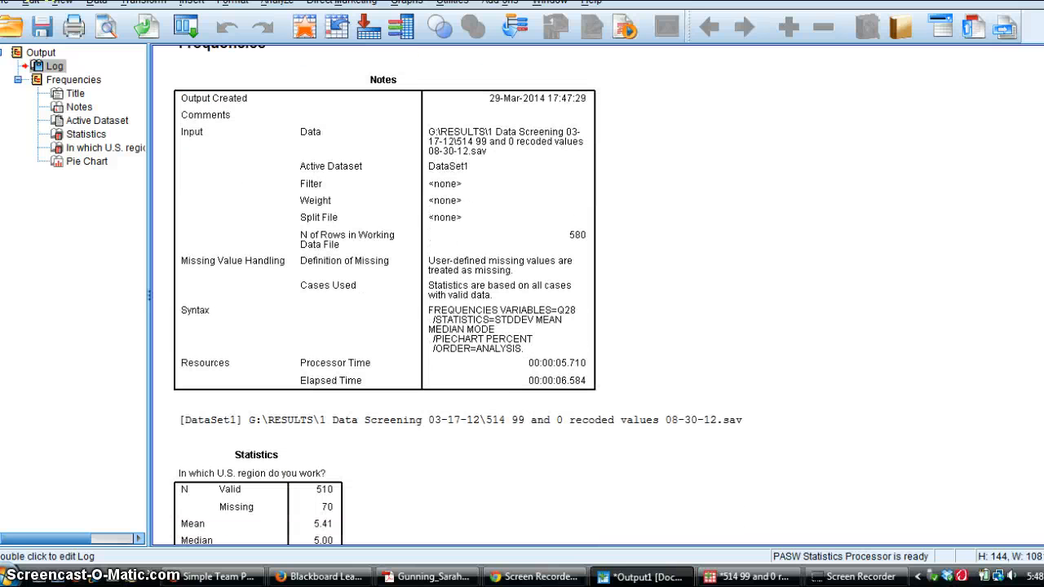
{"action": "scroll", "coordinate": [457, 294], "scroll_direction": "down", "scroll_amount": 7}
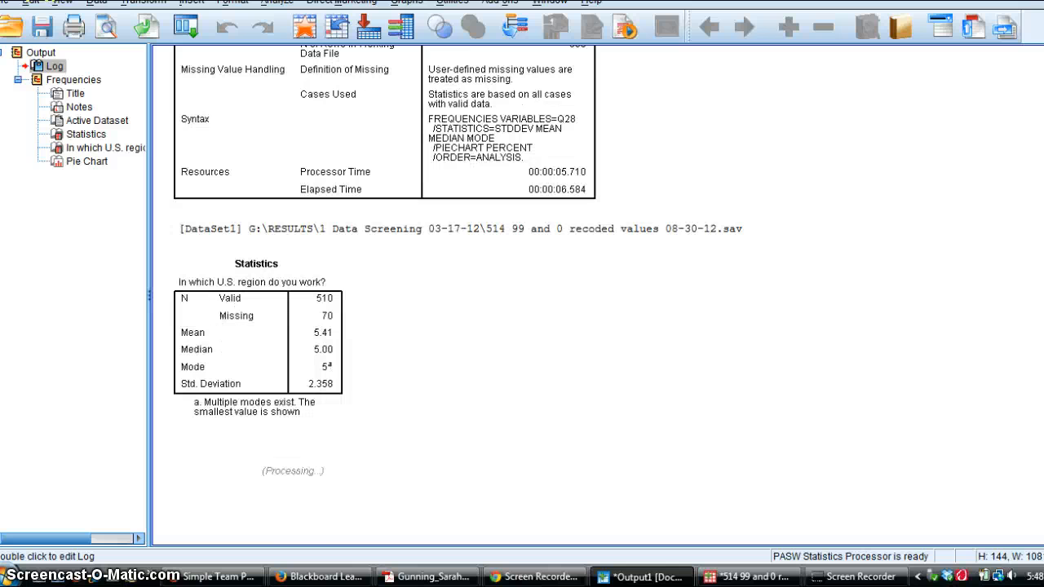
{"action": "scroll", "coordinate": [457, 295], "scroll_direction": "down", "scroll_amount": 3}
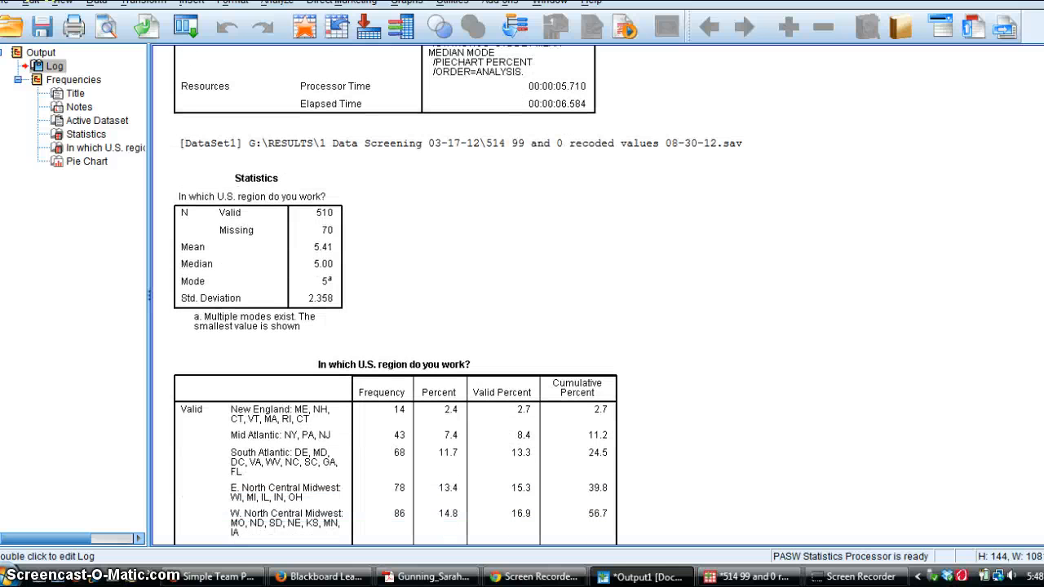
{"action": "scroll", "coordinate": [457, 294], "scroll_direction": "down", "scroll_amount": 4}
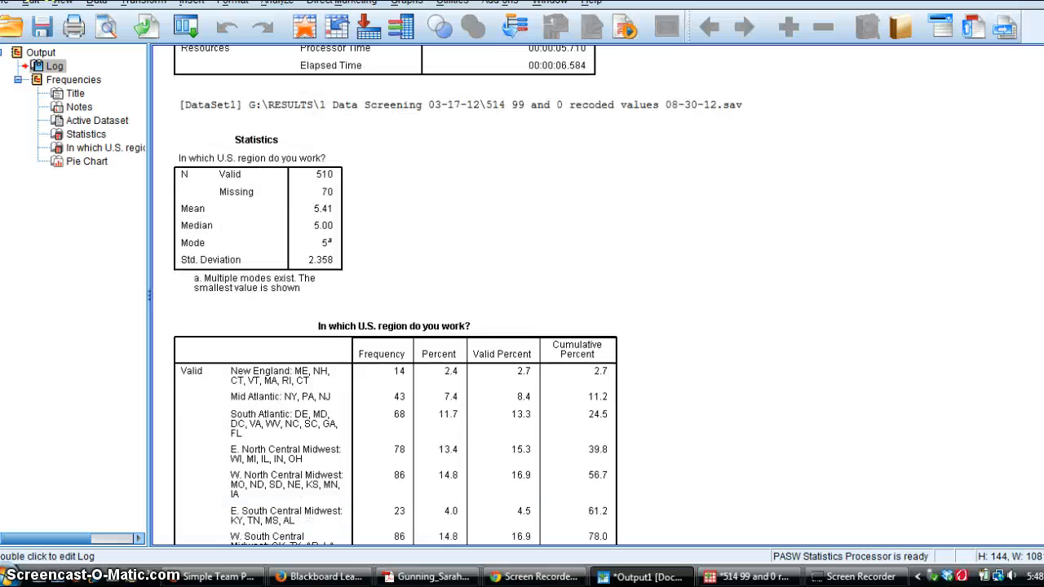
{"action": "left_click", "coordinate": [273, 208]}
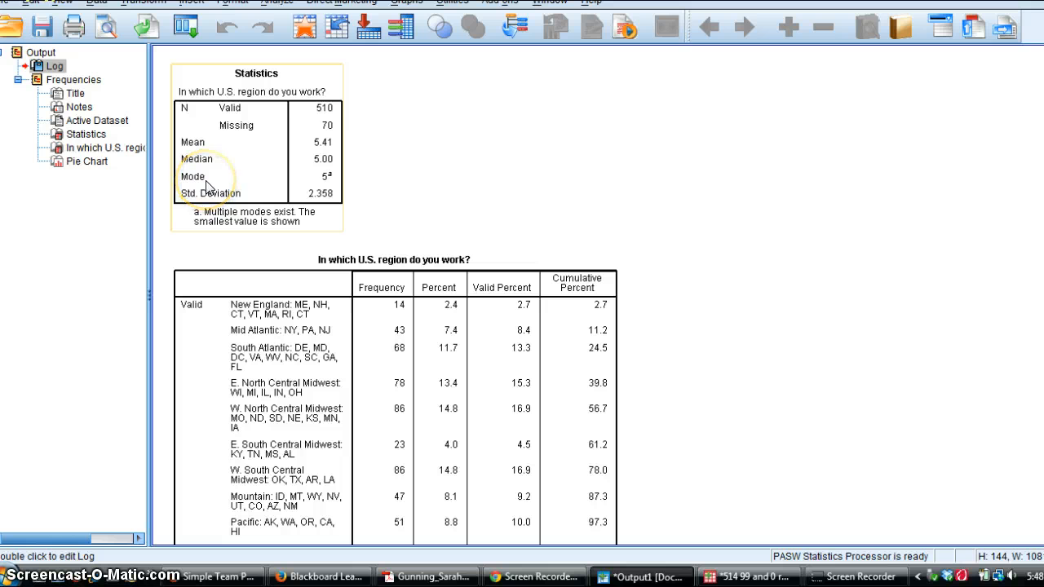
{"action": "left_click", "coordinate": [281, 347]}
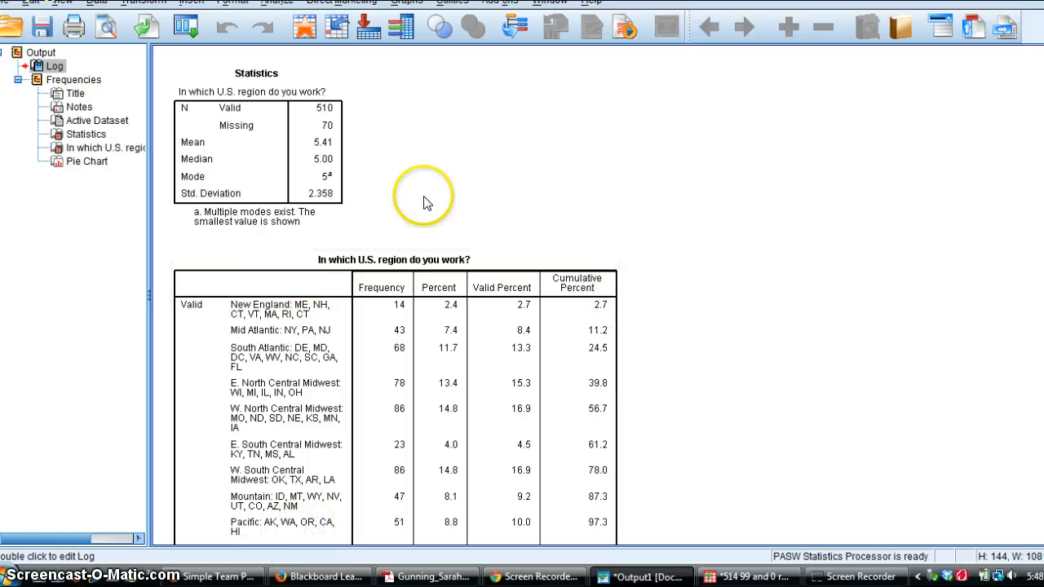
{"action": "left_click", "coordinate": [206, 135]}
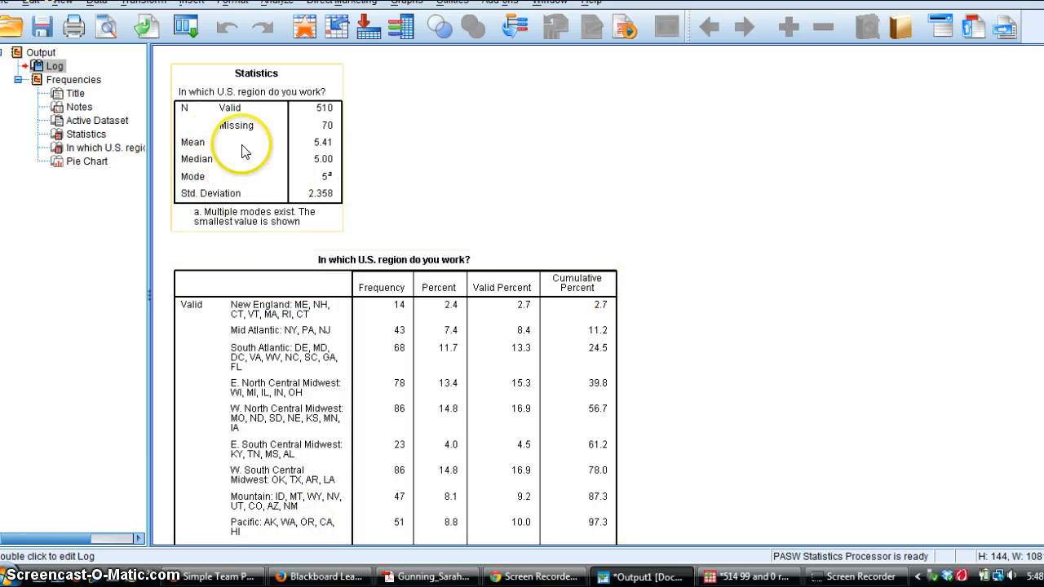
{"action": "left_click", "coordinate": [653, 279]}
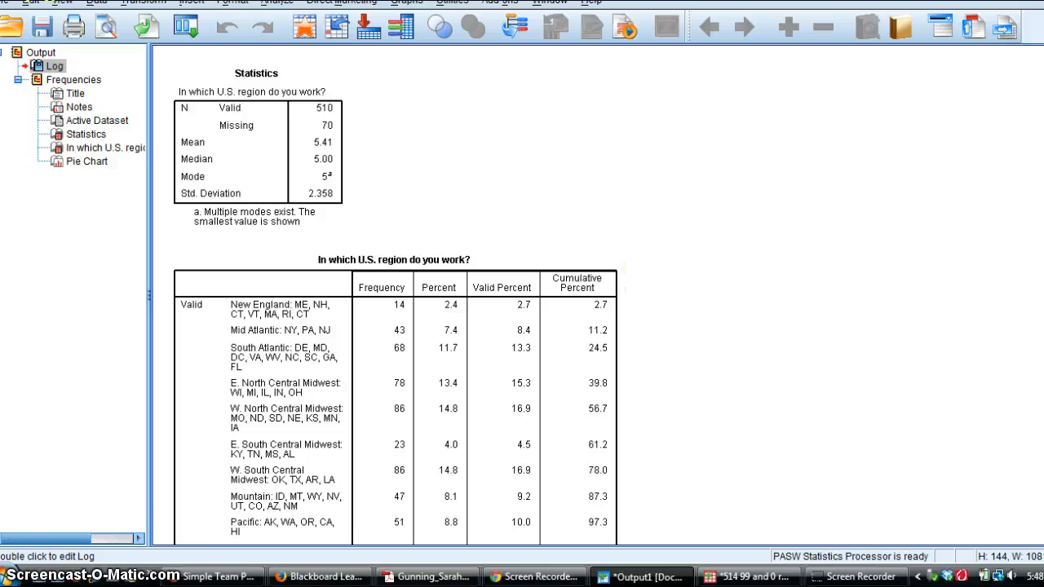
Step: Examine the frequency table of "In which U.S. region do you work?", including its valid percentages, missing answers and totals
{"action": "scroll", "coordinate": [395, 296], "scroll_direction": "down", "scroll_amount": 1}
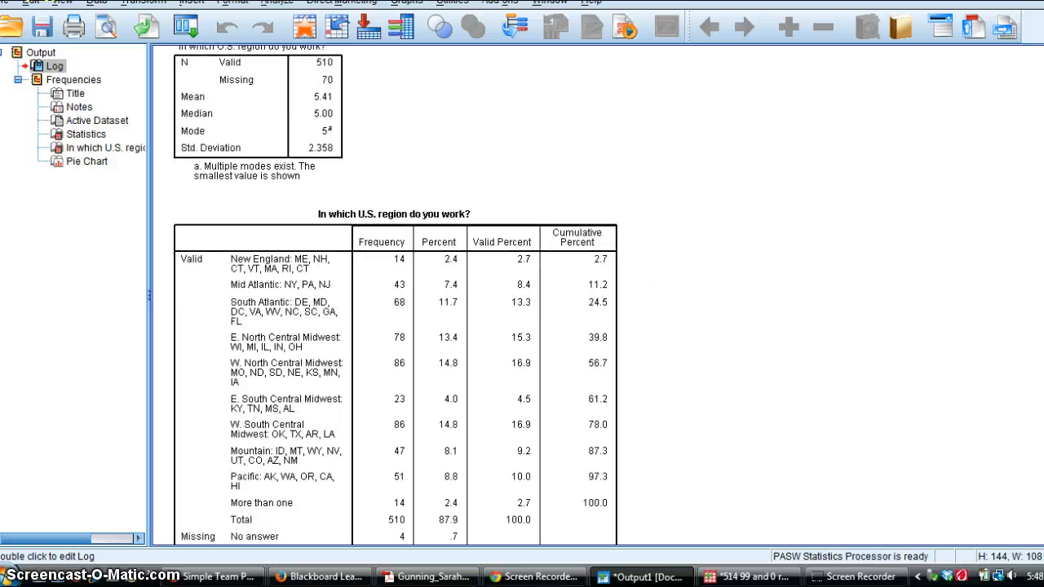
{"action": "scroll", "coordinate": [396, 296], "scroll_direction": "down", "scroll_amount": 2}
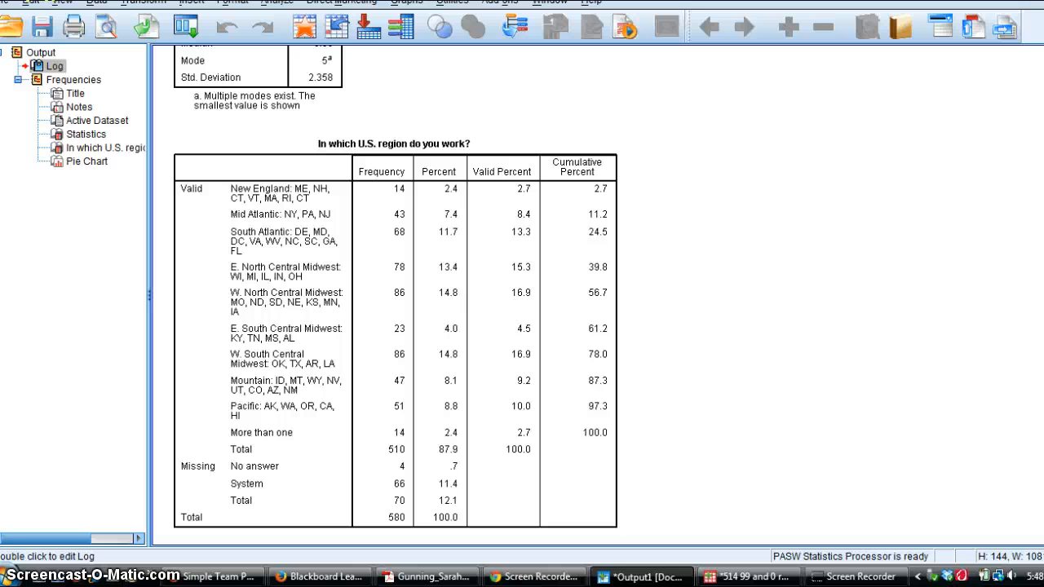
{"action": "scroll", "coordinate": [396, 287], "scroll_direction": "down", "scroll_amount": 2}
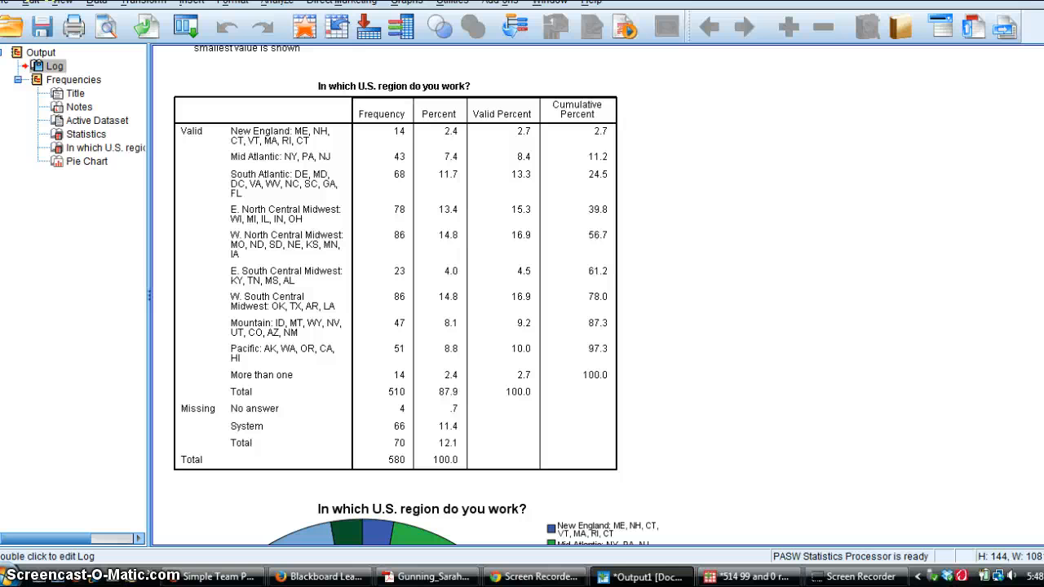
{"action": "left_click", "coordinate": [272, 146]}
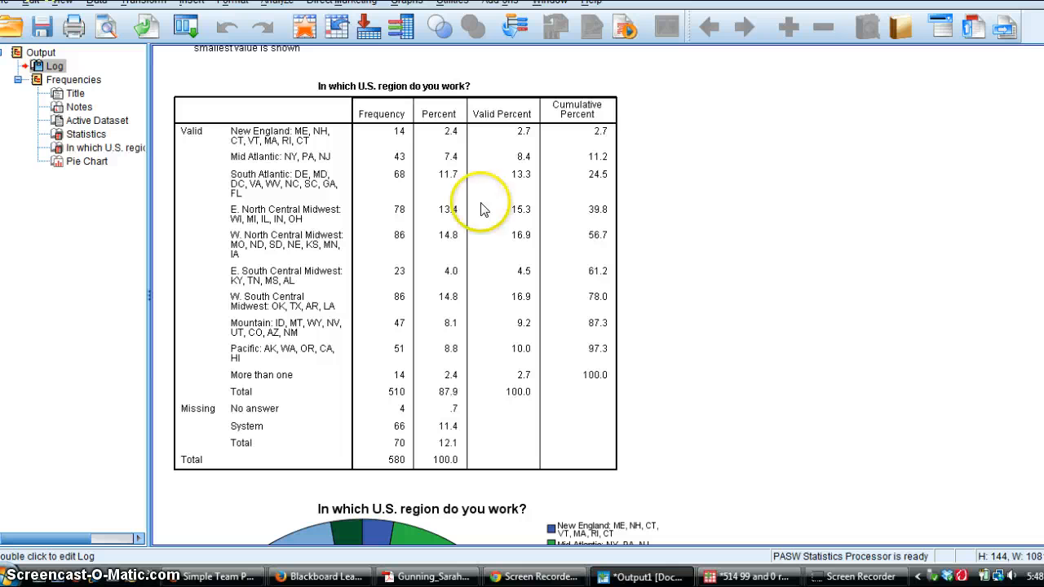
{"action": "left_click", "coordinate": [397, 392]}
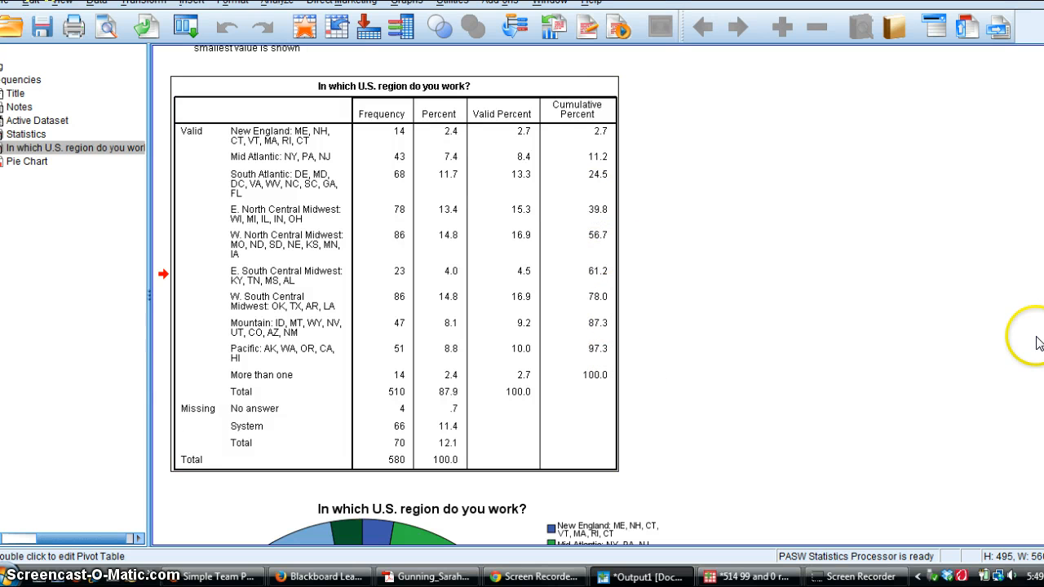
Step: Compare the region pie chart with the regional location map in the open dissertation PDF, and return to the dataset window
{"action": "scroll", "coordinate": [391, 293], "scroll_direction": "down", "scroll_amount": 5}
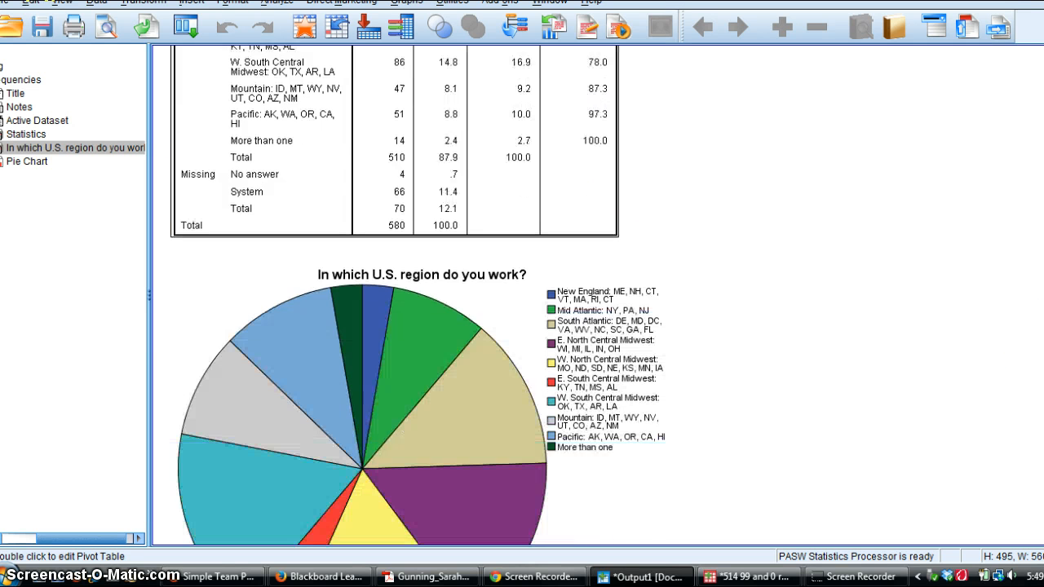
{"action": "scroll", "coordinate": [391, 294], "scroll_direction": "down", "scroll_amount": 3}
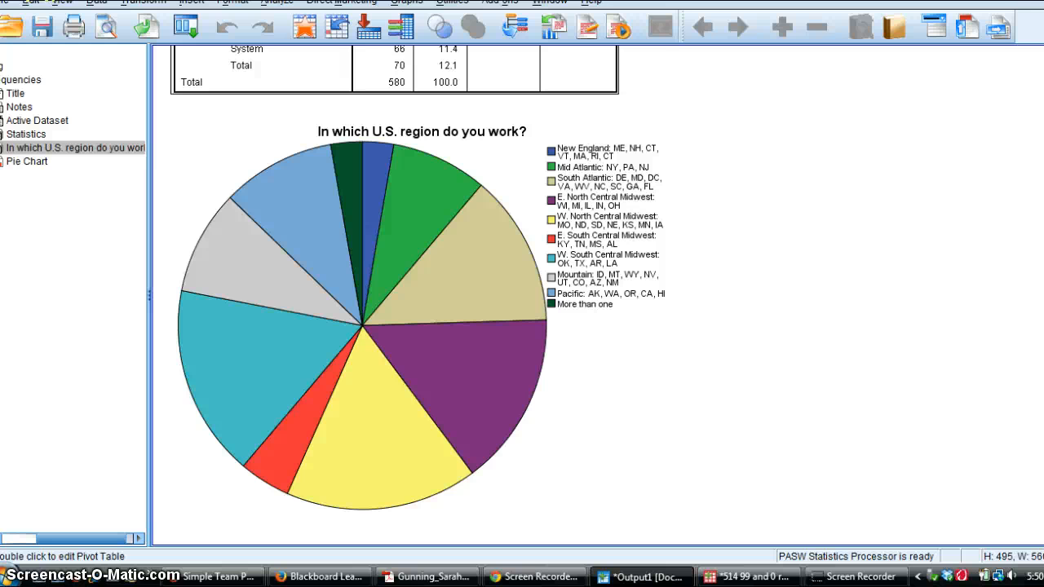
{"action": "left_click", "coordinate": [425, 579]}
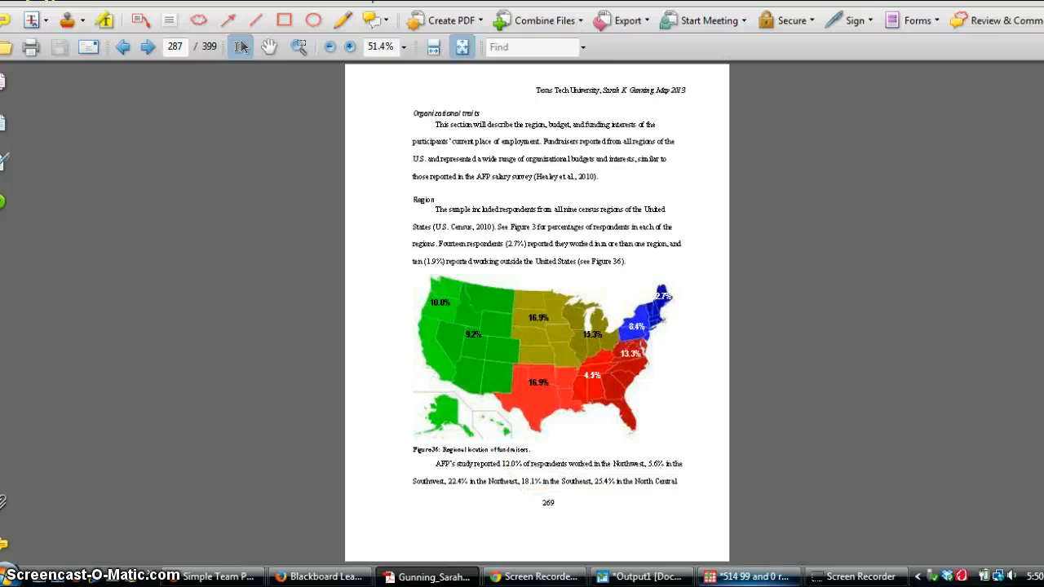
{"action": "left_click", "coordinate": [741, 581]}
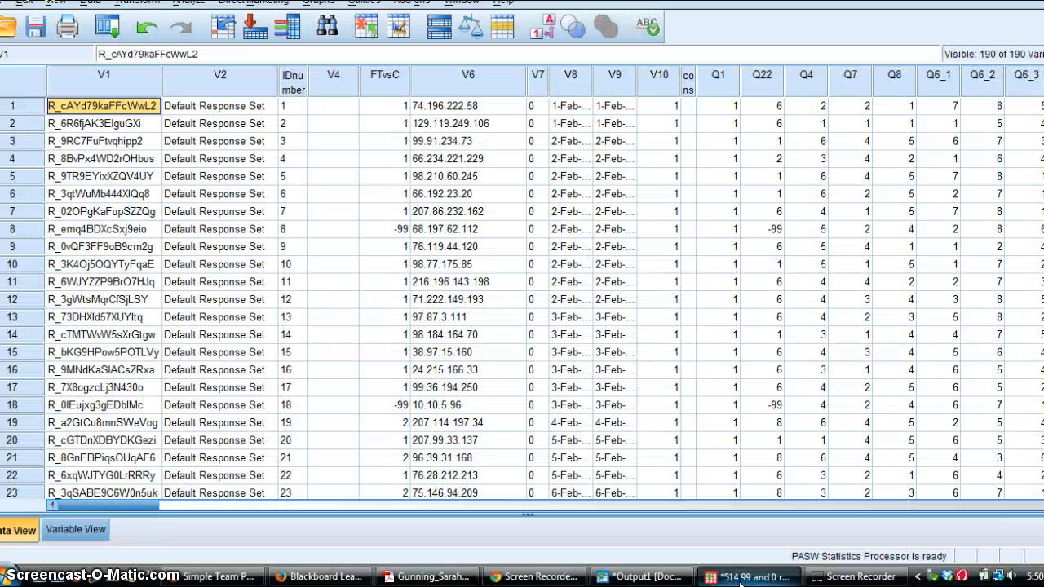